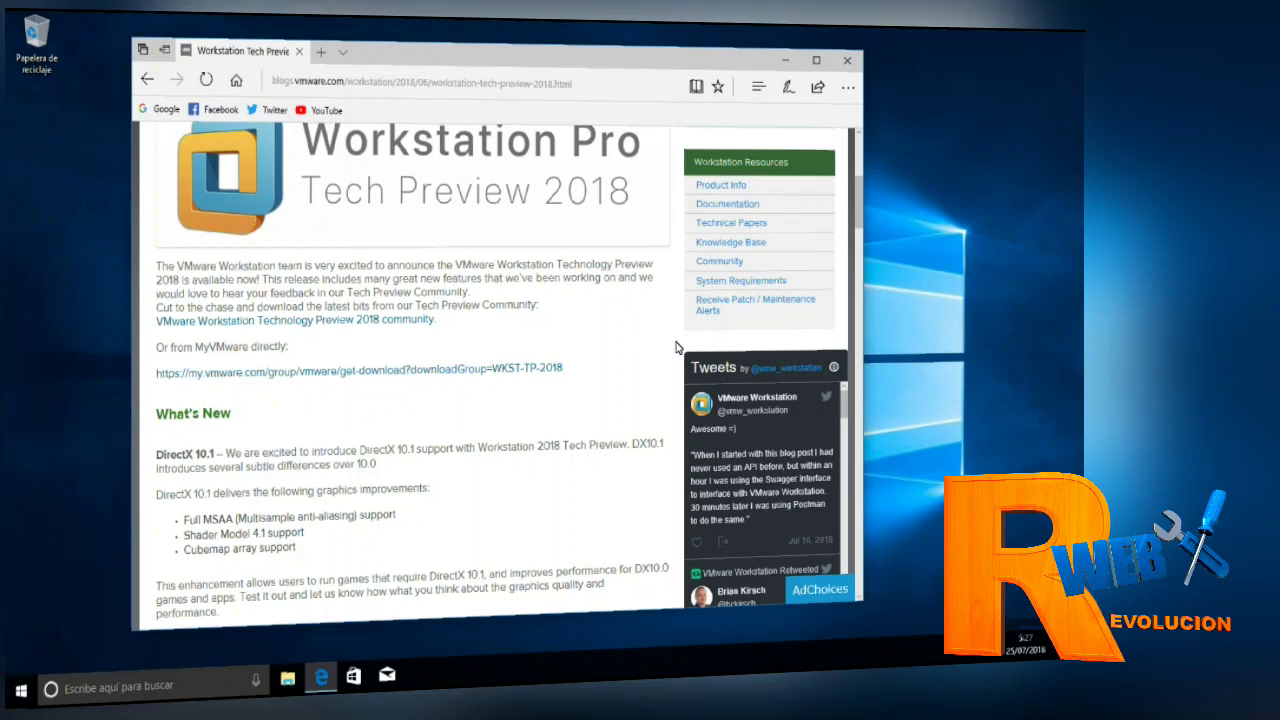
Step: Read through the Workstation Tech Preview 2018 blog post, examining its new features, installation and uninstallation notices, and resolved issues
{"action": "scroll", "coordinate": [676, 347], "scroll_direction": "up", "scroll_amount": 2}
{"action": "scroll", "coordinate": [676, 347], "scroll_direction": "down", "scroll_amount": 1}
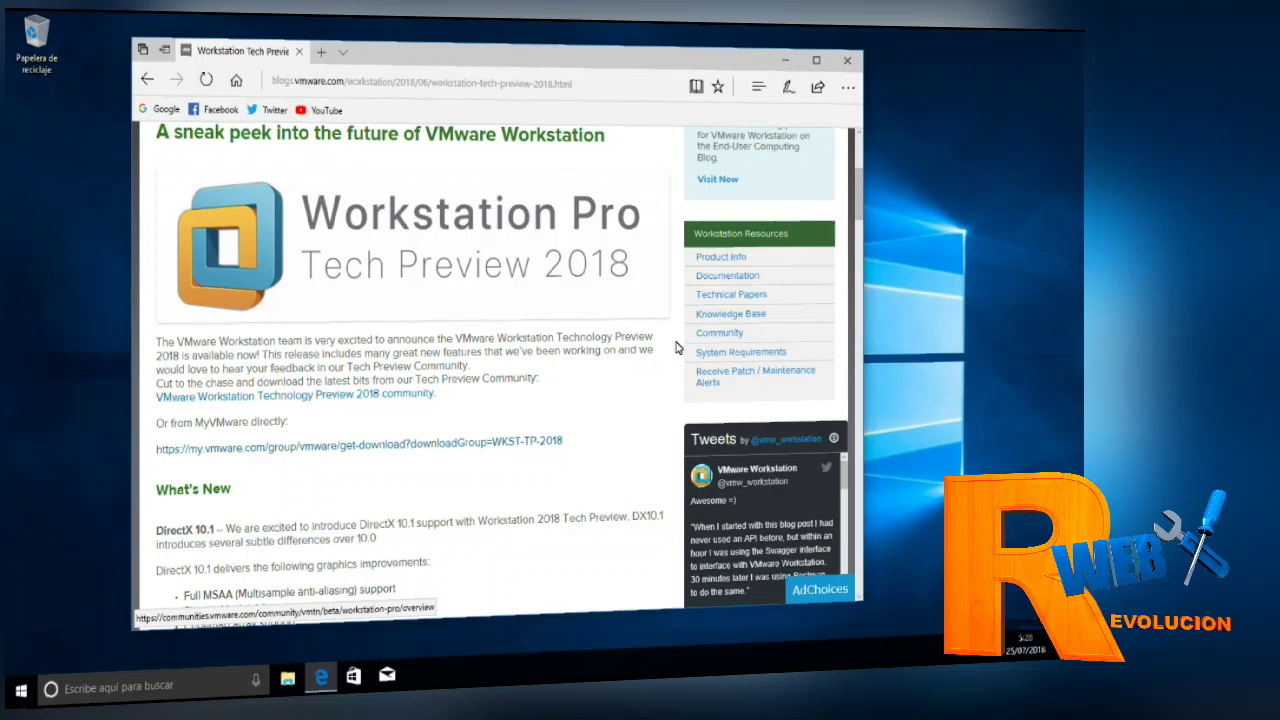
{"action": "scroll", "coordinate": [676, 347], "scroll_direction": "up", "scroll_amount": 3}
{"action": "scroll", "coordinate": [676, 347], "scroll_direction": "down", "scroll_amount": 10}
{"action": "scroll", "coordinate": [676, 347], "scroll_direction": "down", "scroll_amount": 10}
{"action": "scroll", "coordinate": [676, 347], "scroll_direction": "up", "scroll_amount": 8}
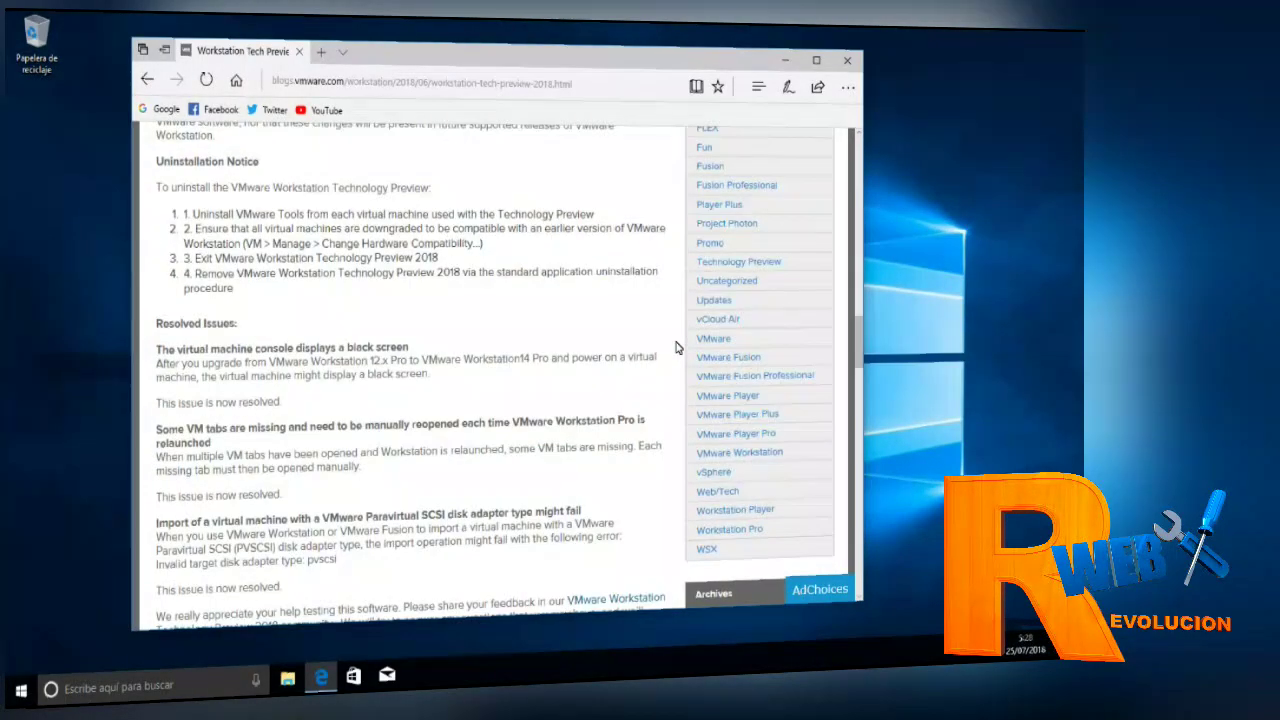
{"action": "scroll", "coordinate": [676, 347], "scroll_direction": "down", "scroll_amount": 3}
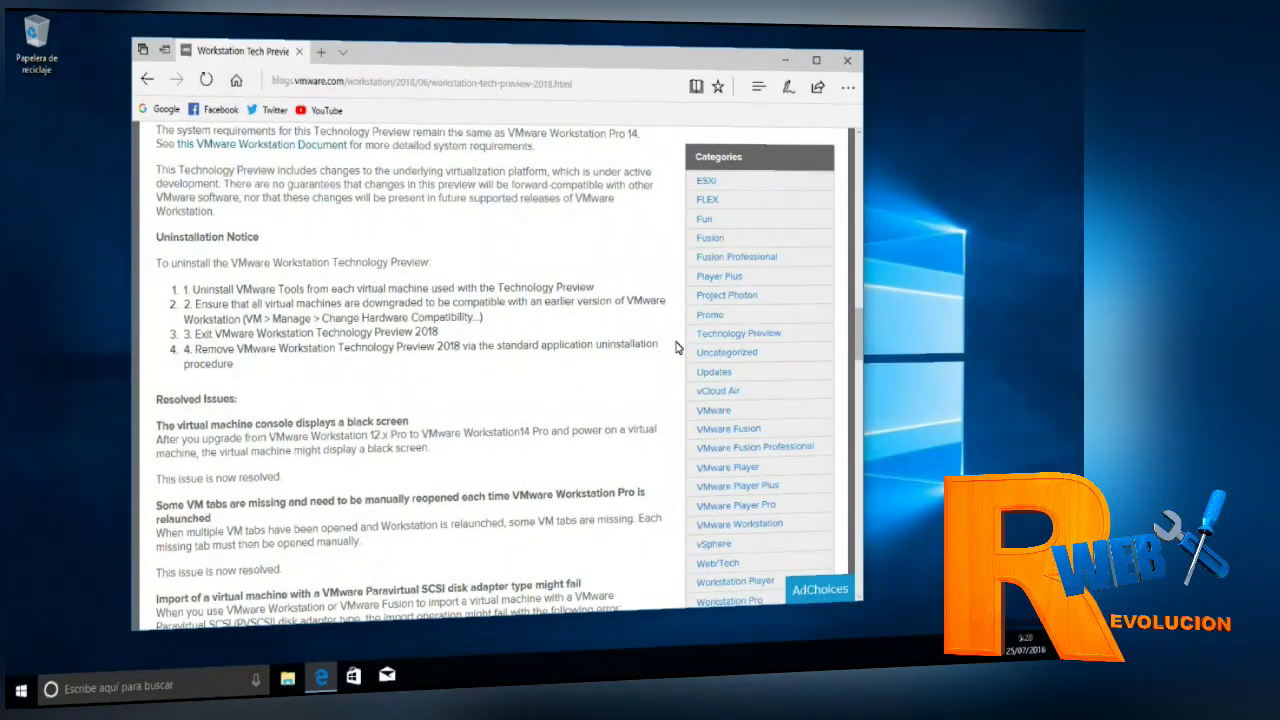
{"action": "scroll", "coordinate": [676, 347], "scroll_direction": "up", "scroll_amount": 3}
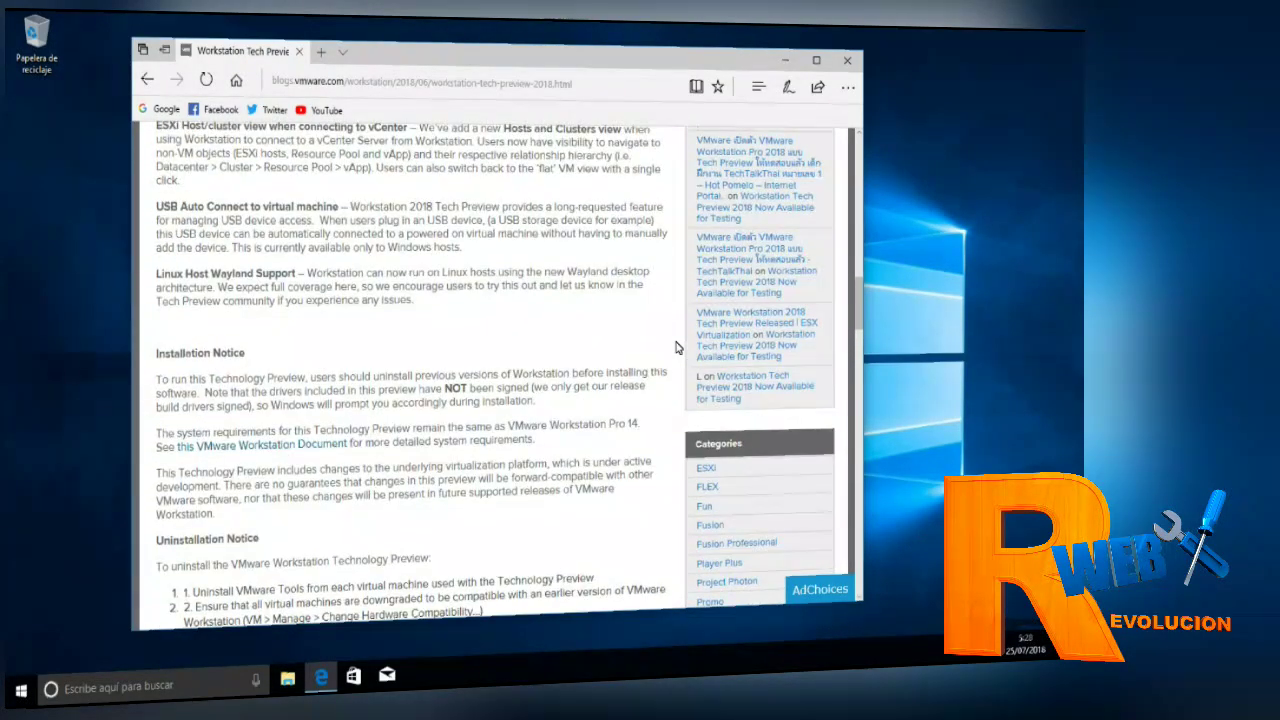
{"action": "scroll", "coordinate": [676, 347], "scroll_direction": "up", "scroll_amount": 5}
{"action": "scroll", "coordinate": [676, 347], "scroll_direction": "down", "scroll_amount": 2}
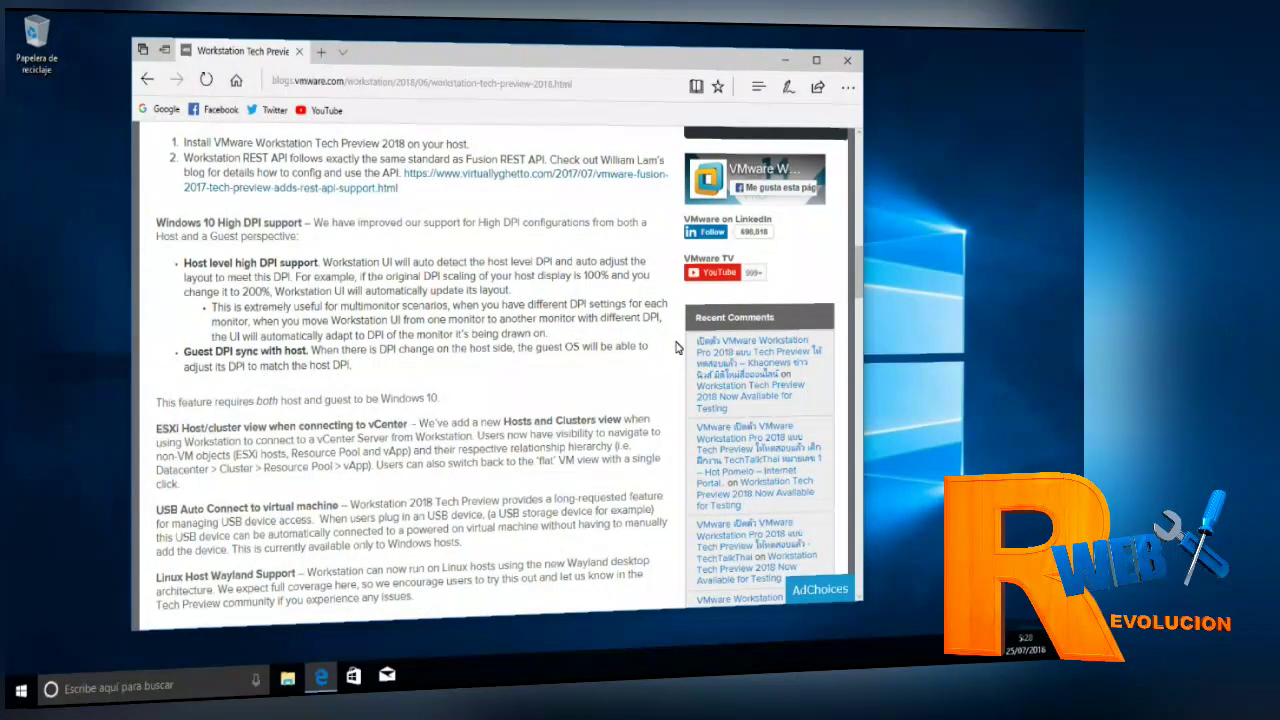
{"action": "scroll", "coordinate": [676, 347], "scroll_direction": "down", "scroll_amount": 3}
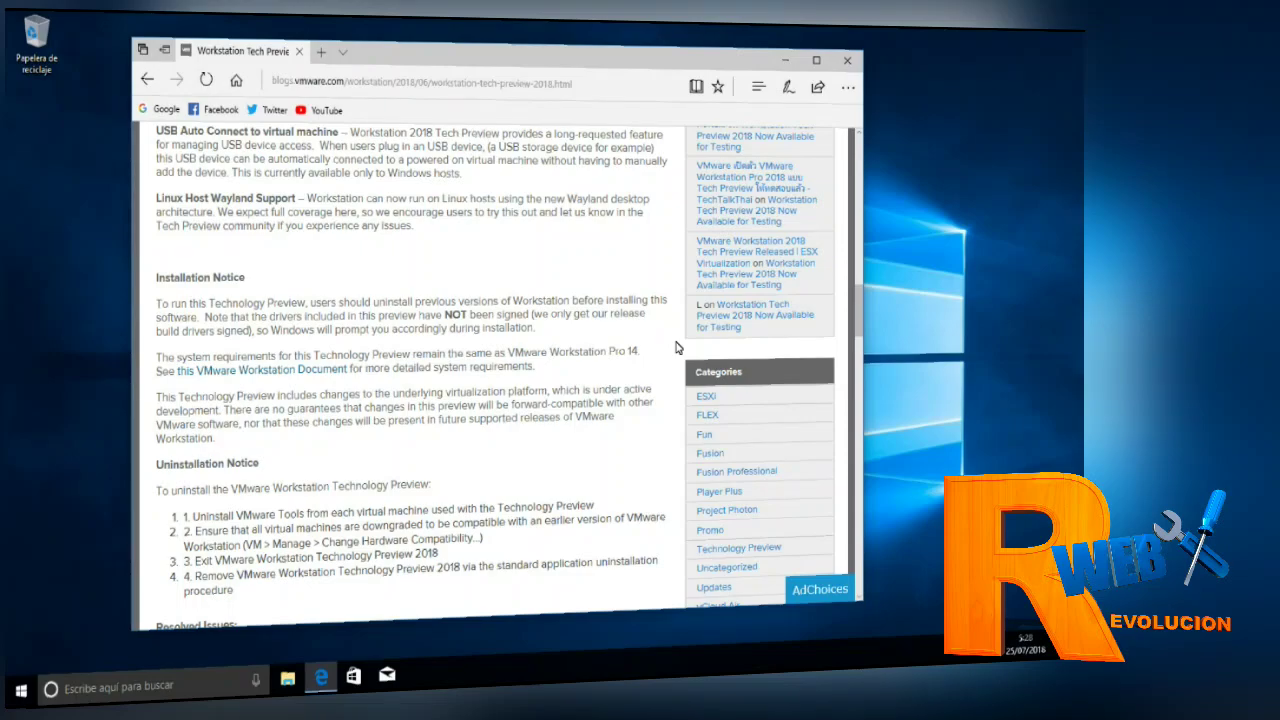
{"action": "scroll", "coordinate": [676, 347], "scroll_direction": "down", "scroll_amount": 1}
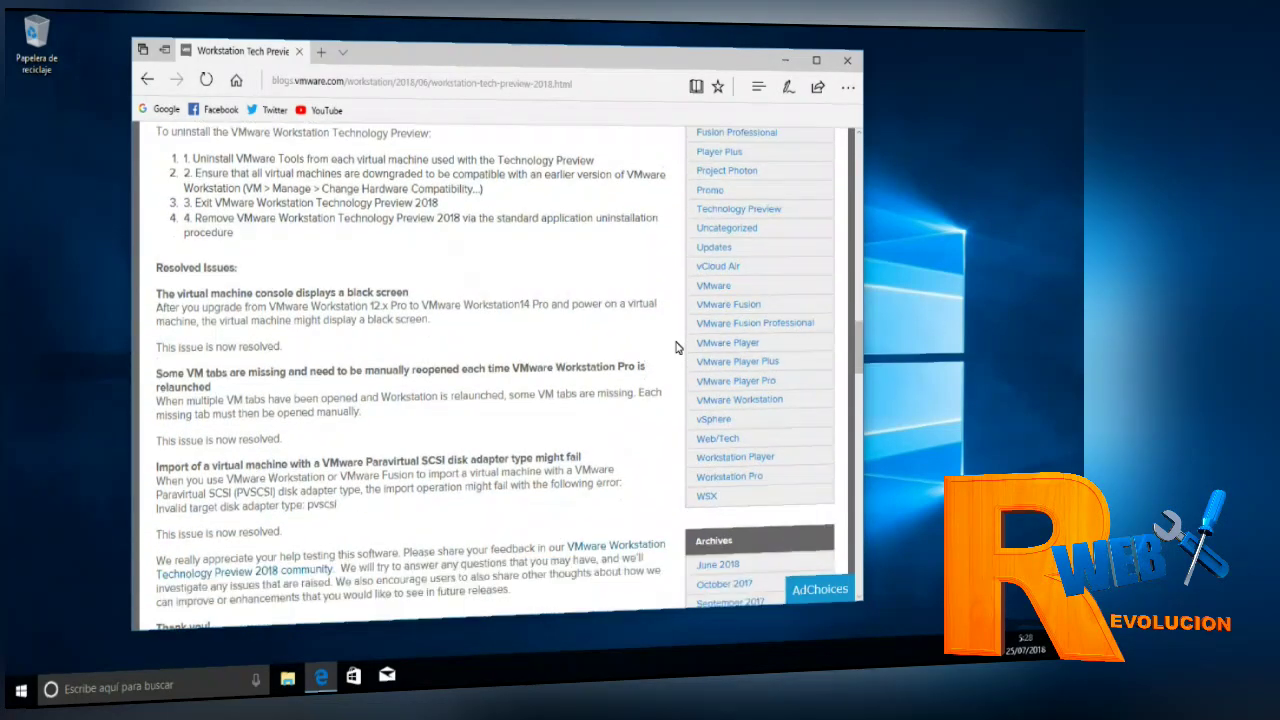
{"action": "scroll", "coordinate": [676, 347], "scroll_direction": "down", "scroll_amount": 2}
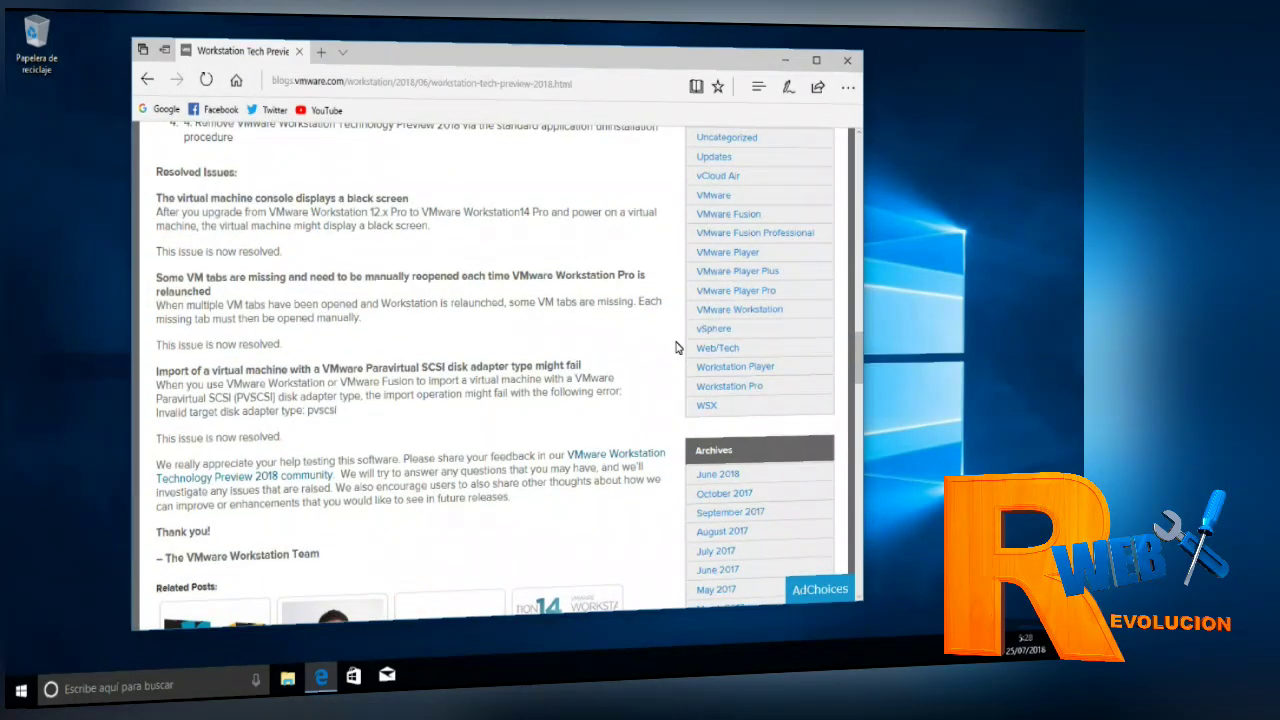
{"action": "scroll", "coordinate": [676, 347], "scroll_direction": "up", "scroll_amount": 4}
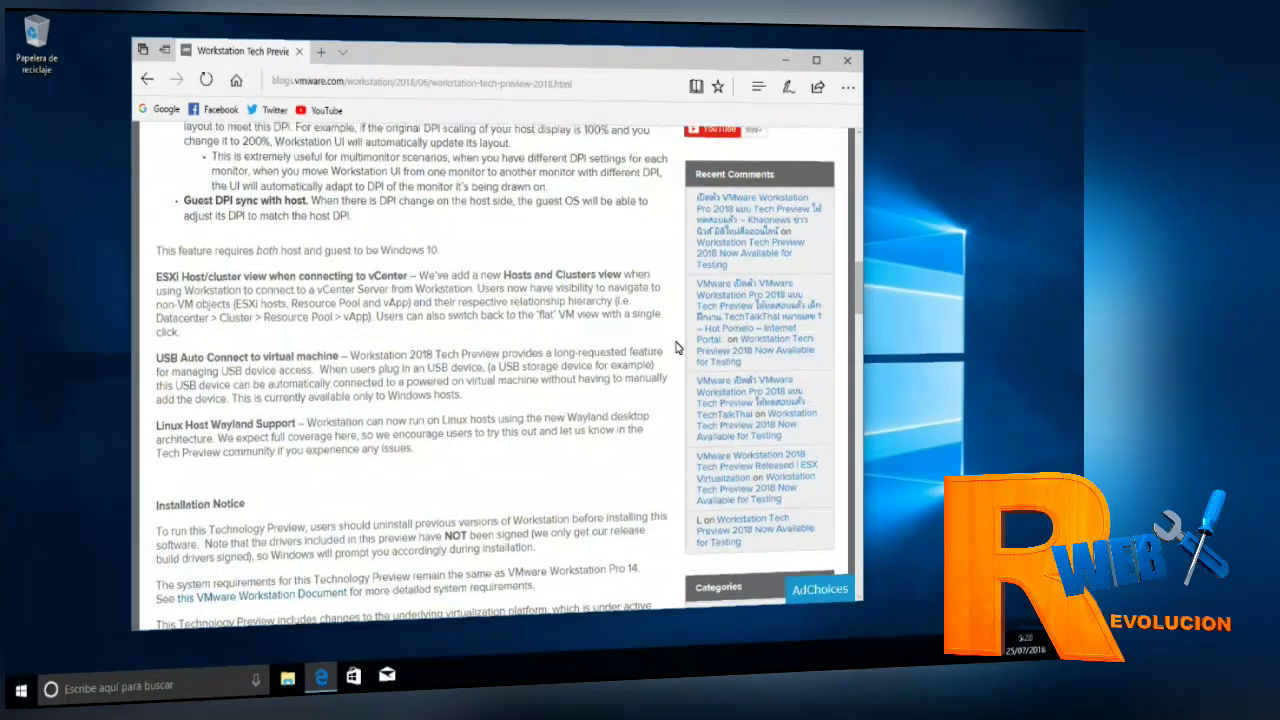
{"action": "scroll", "coordinate": [676, 347], "scroll_direction": "up", "scroll_amount": 6}
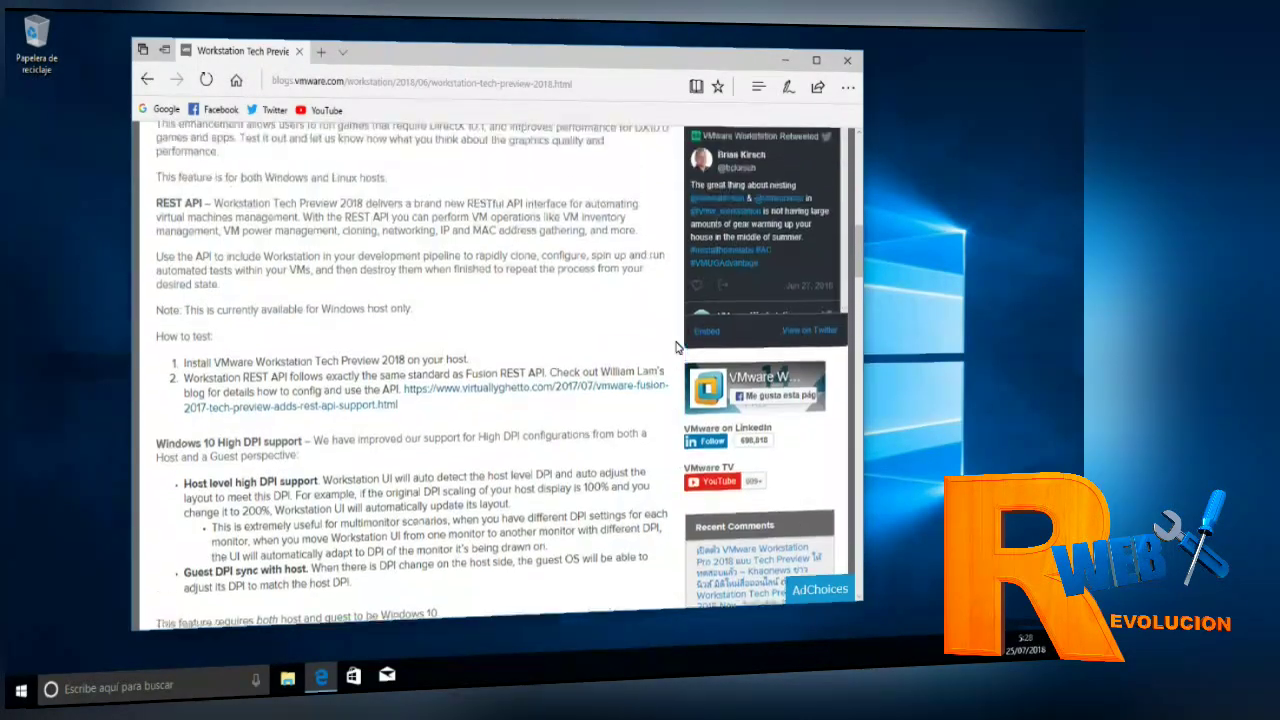
{"action": "scroll", "coordinate": [676, 347], "scroll_direction": "up", "scroll_amount": 2}
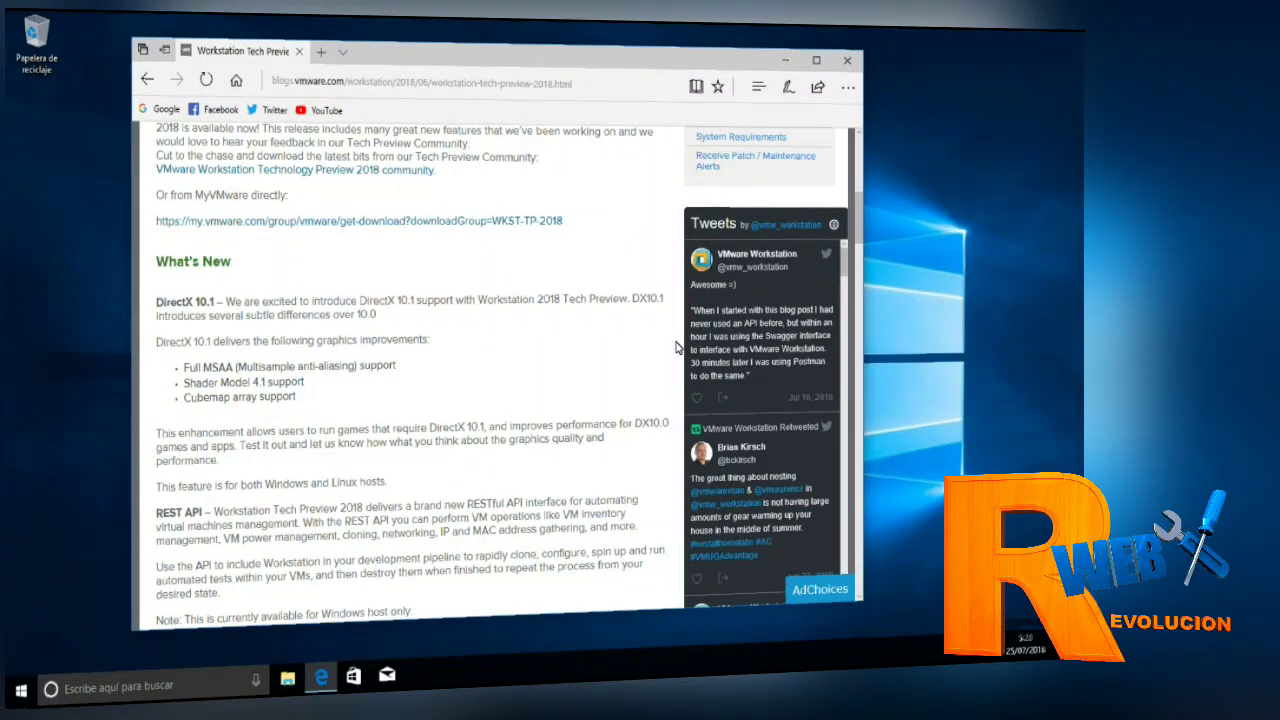
{"action": "scroll", "coordinate": [676, 347], "scroll_direction": "down", "scroll_amount": 12}
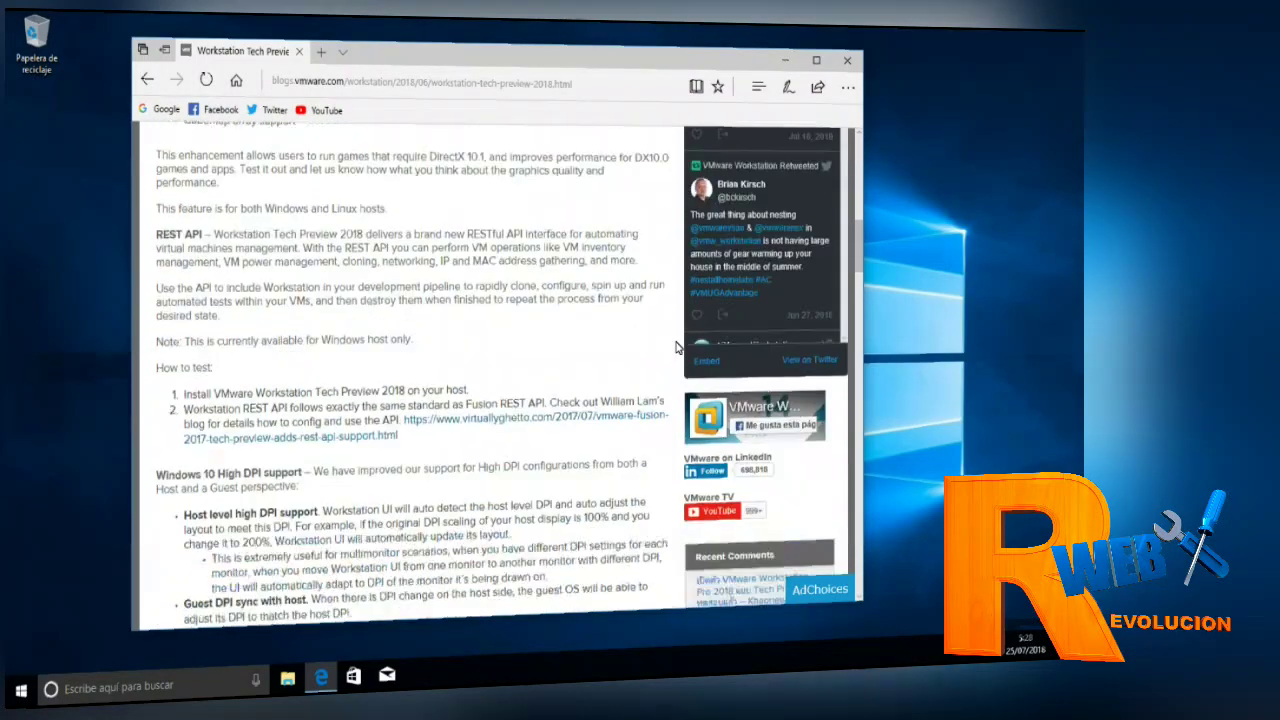
{"action": "scroll", "coordinate": [676, 347], "scroll_direction": "up", "scroll_amount": 20}
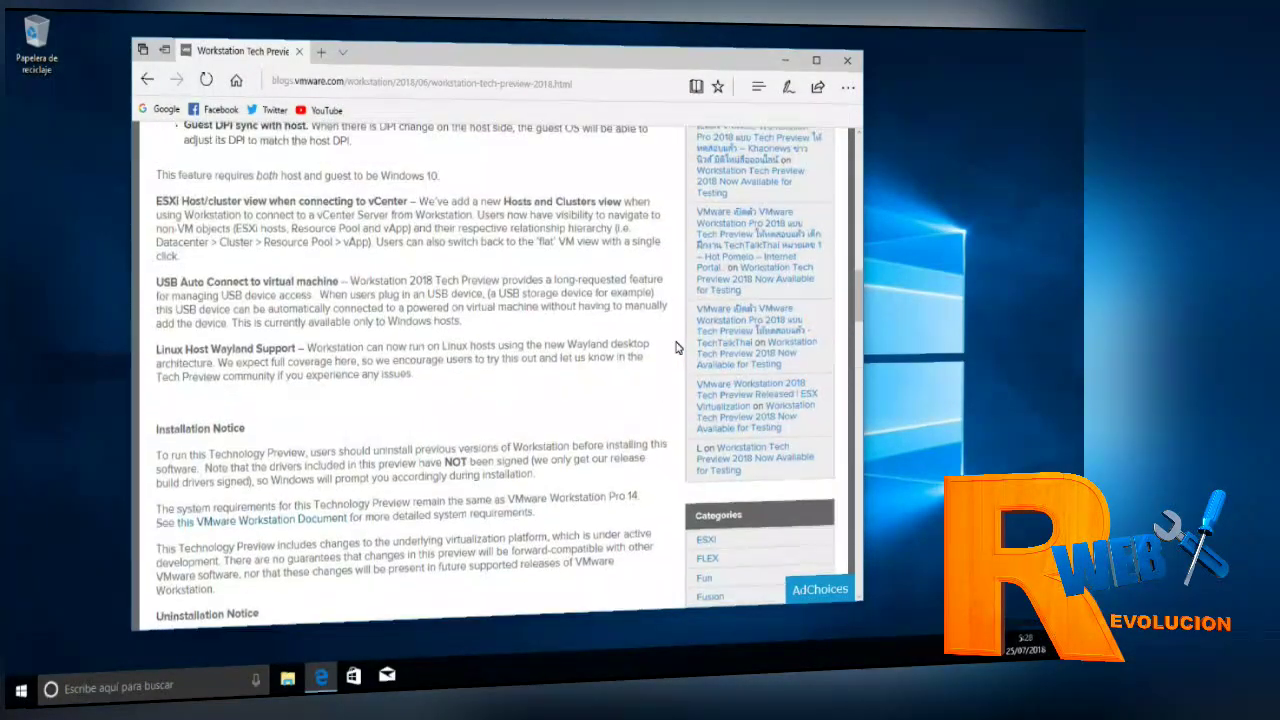
{"action": "scroll", "coordinate": [676, 347], "scroll_direction": "down", "scroll_amount": 3}
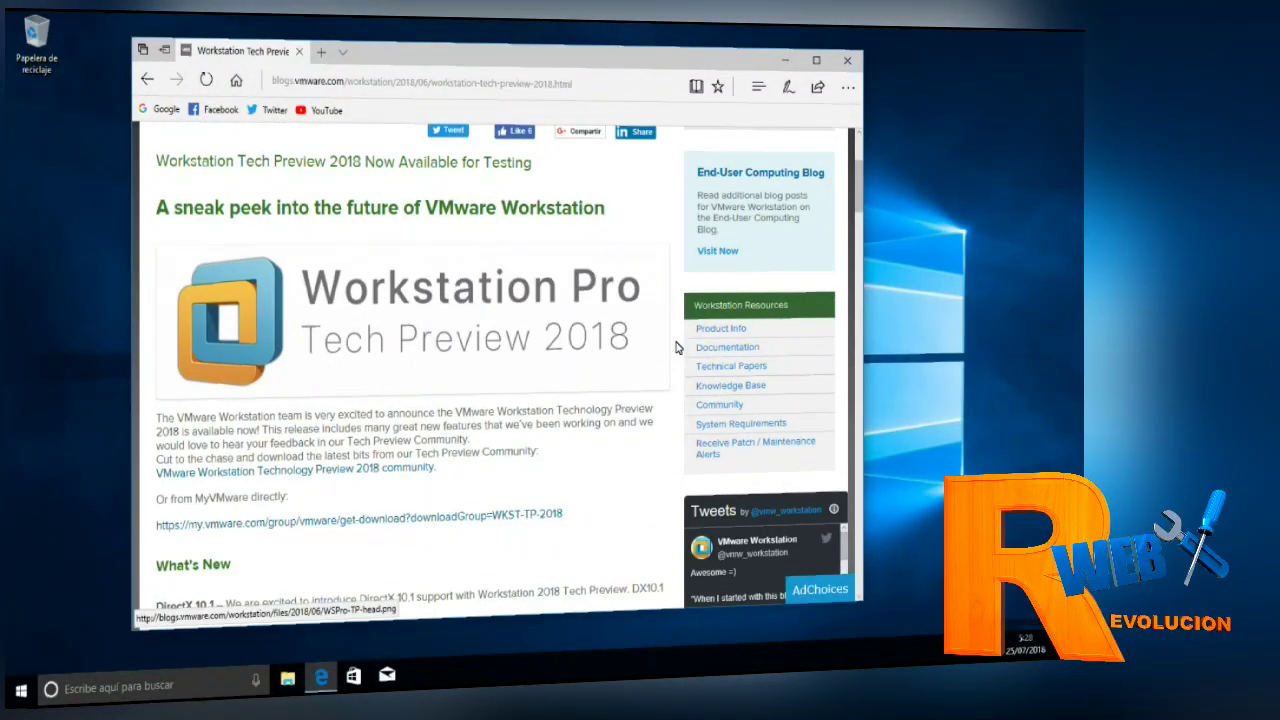
{"action": "scroll", "coordinate": [676, 347], "scroll_direction": "up", "scroll_amount": 3}
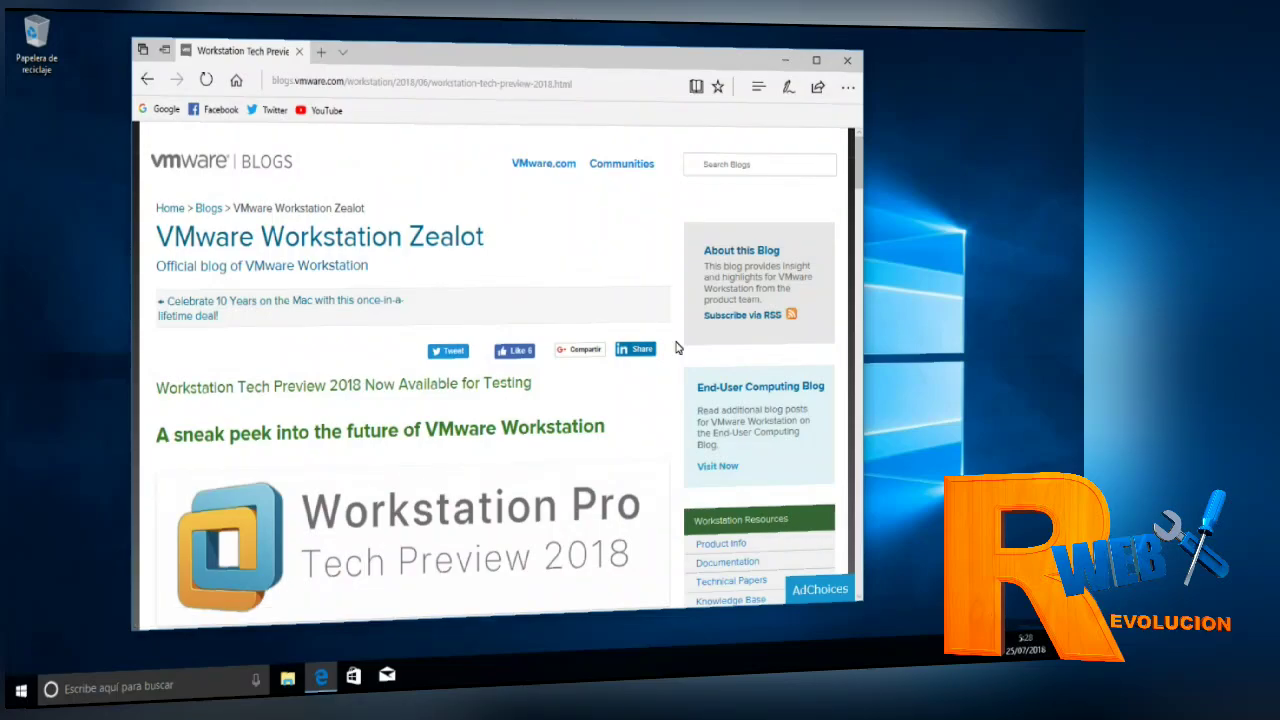
Step: Open the MyVMware download link for Workstation Tech Preview 2018 from the blog post
{"action": "left_click_drag", "start_coordinate": [518, 60], "coordinate": [525, 60]}
{"action": "scroll", "coordinate": [677, 347], "scroll_direction": "down", "scroll_amount": 5}
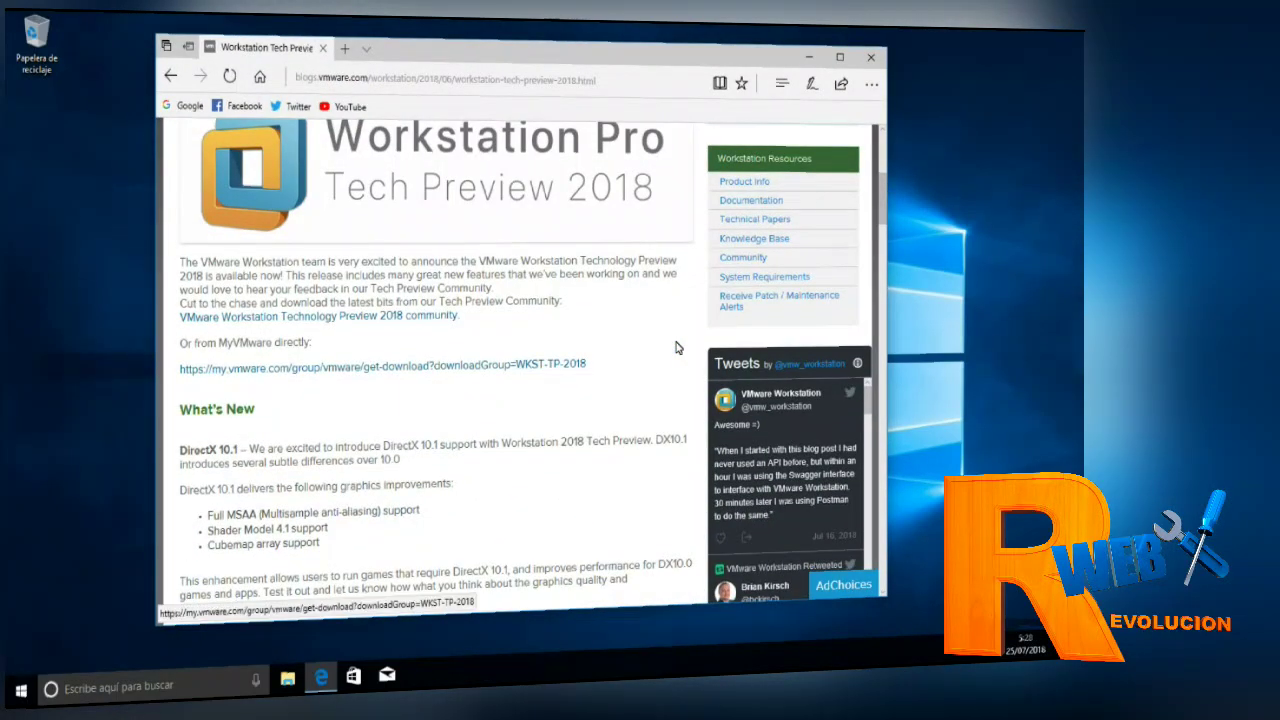
{"action": "key", "text": "Tab"}
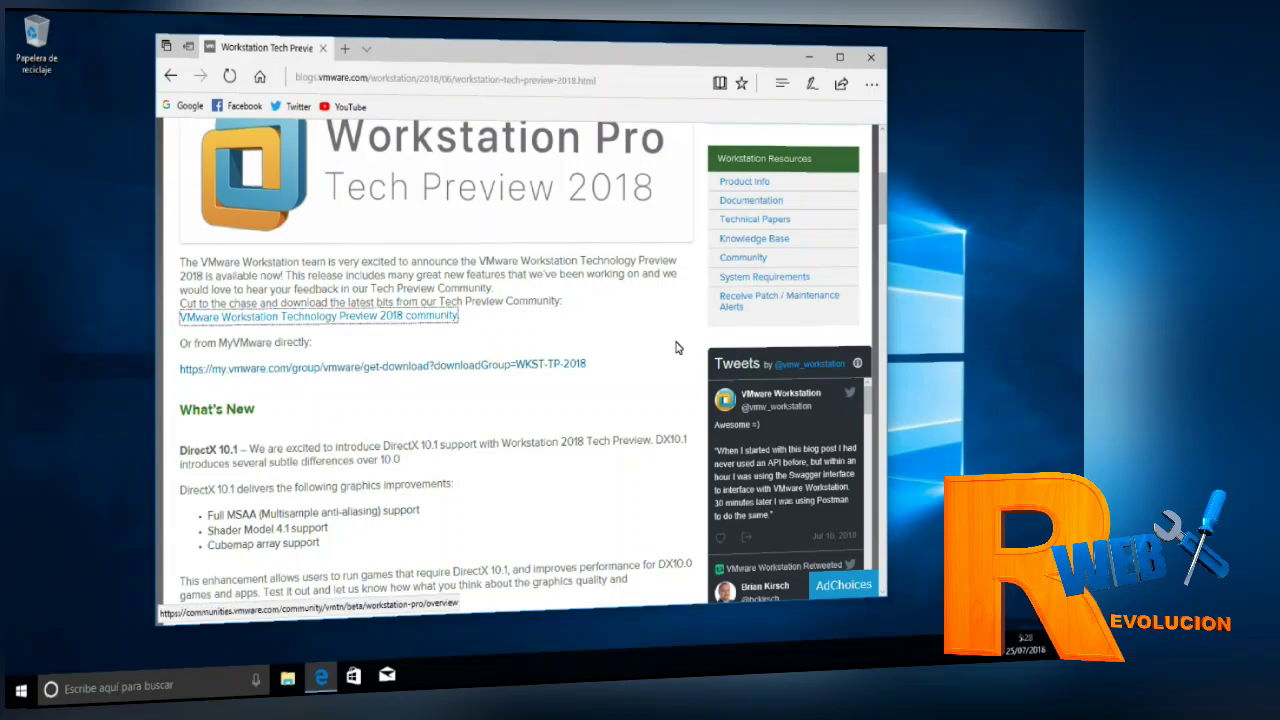
{"action": "key", "text": "Return"}
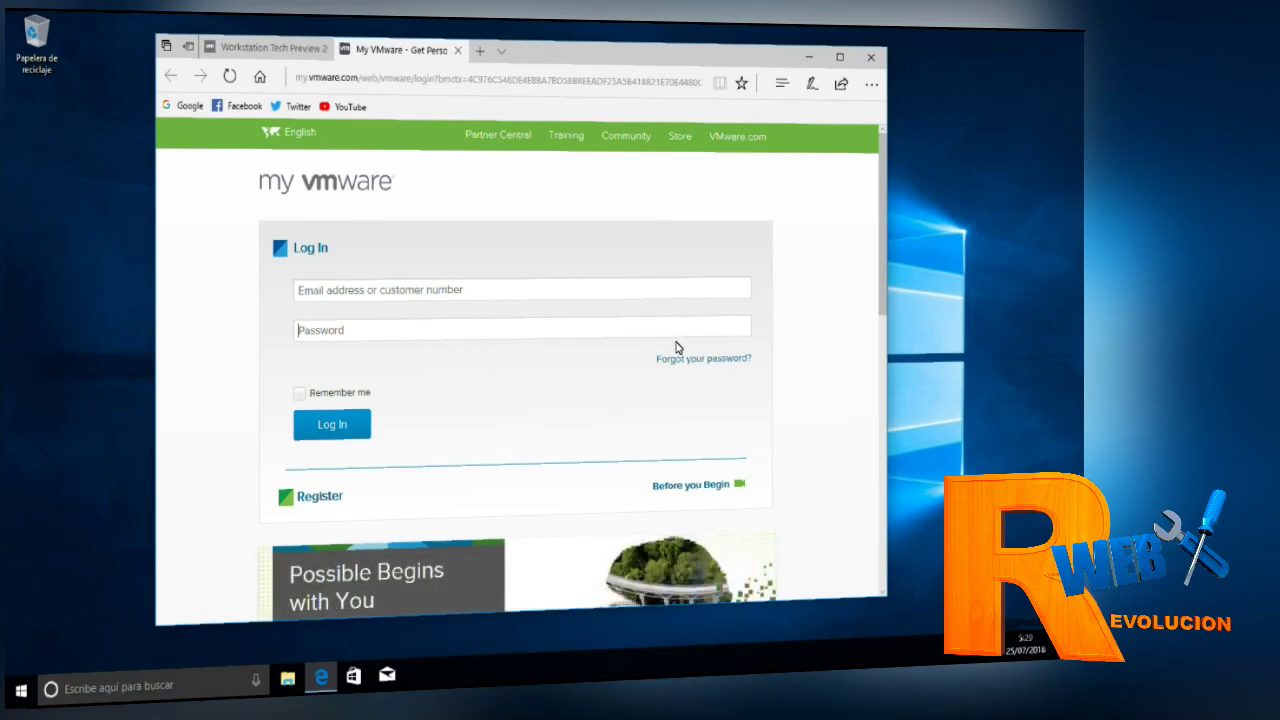
Step: Go from the My VMware login page to the registration page and look over its form
{"action": "key", "text": "shift+Tab"}
{"action": "key", "text": "Return"}
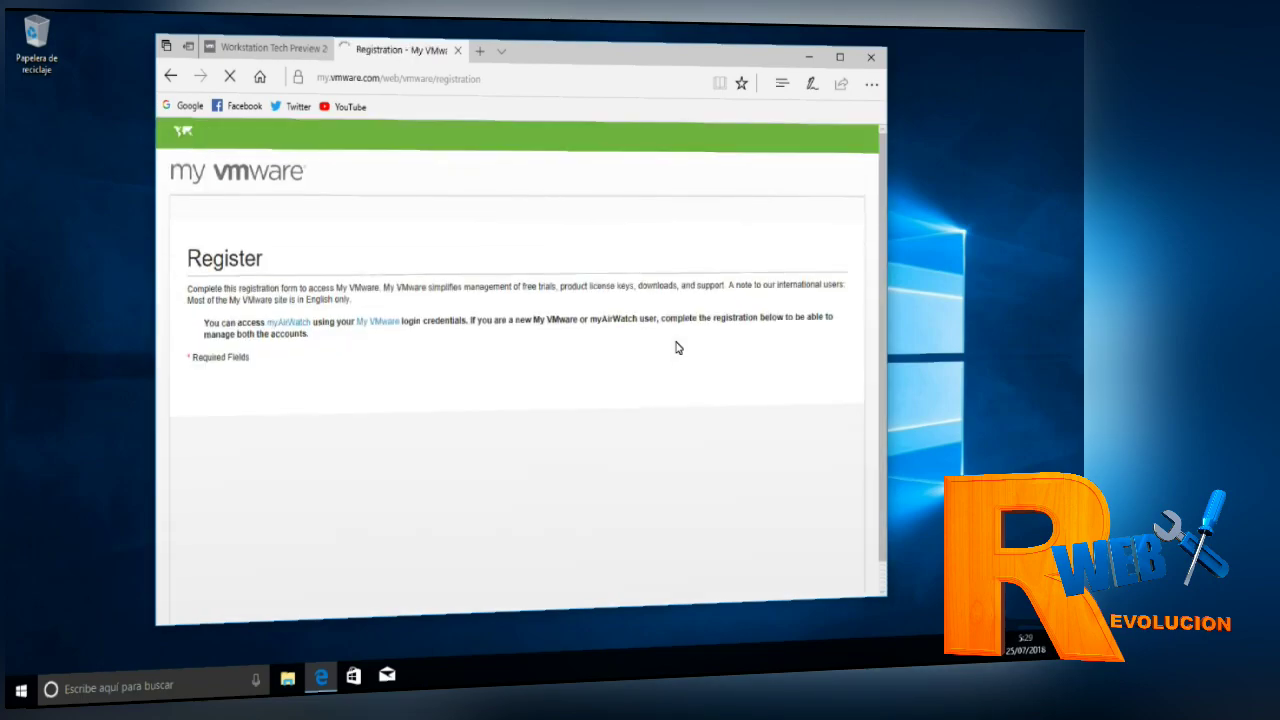
{"action": "scroll", "coordinate": [677, 347], "scroll_direction": "down", "scroll_amount": 4}
{"action": "scroll", "coordinate": [677, 347], "scroll_direction": "up", "scroll_amount": 4}
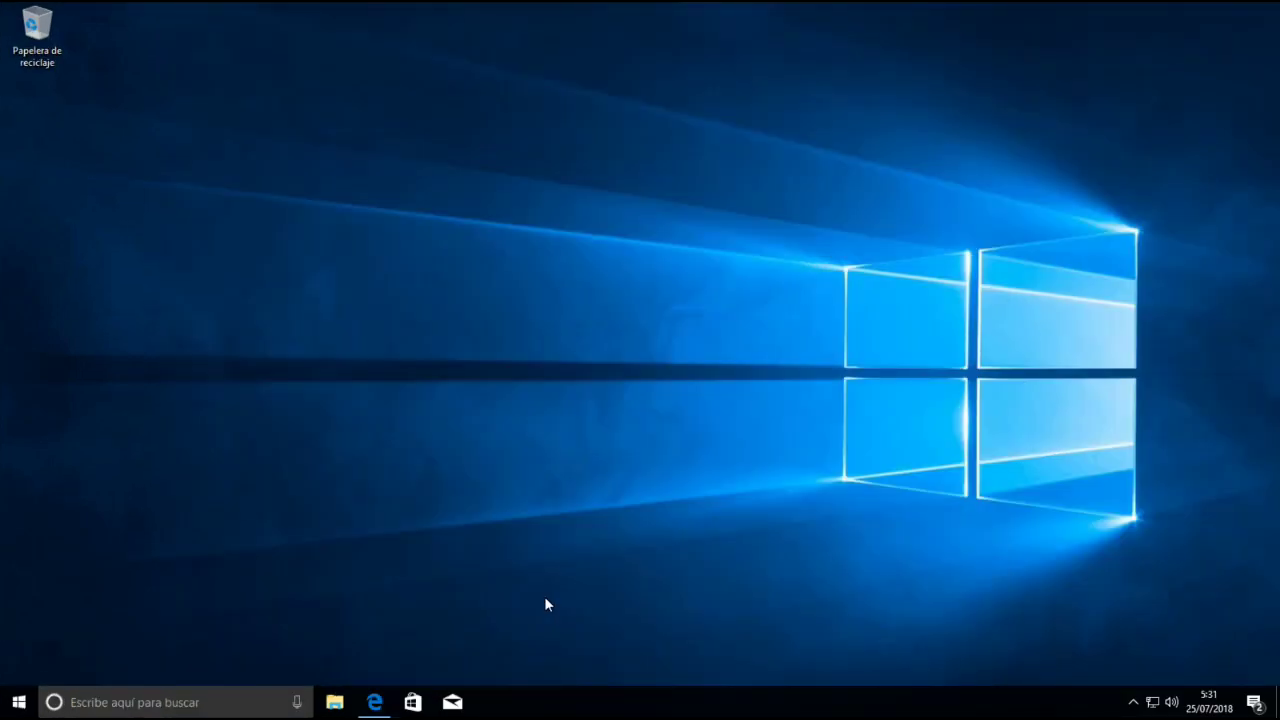
Step: Switch to File Explorer and browse the network to the VMWareShared folder in vmware-host's Shared Folders
{"action": "key", "text": "super+e"}
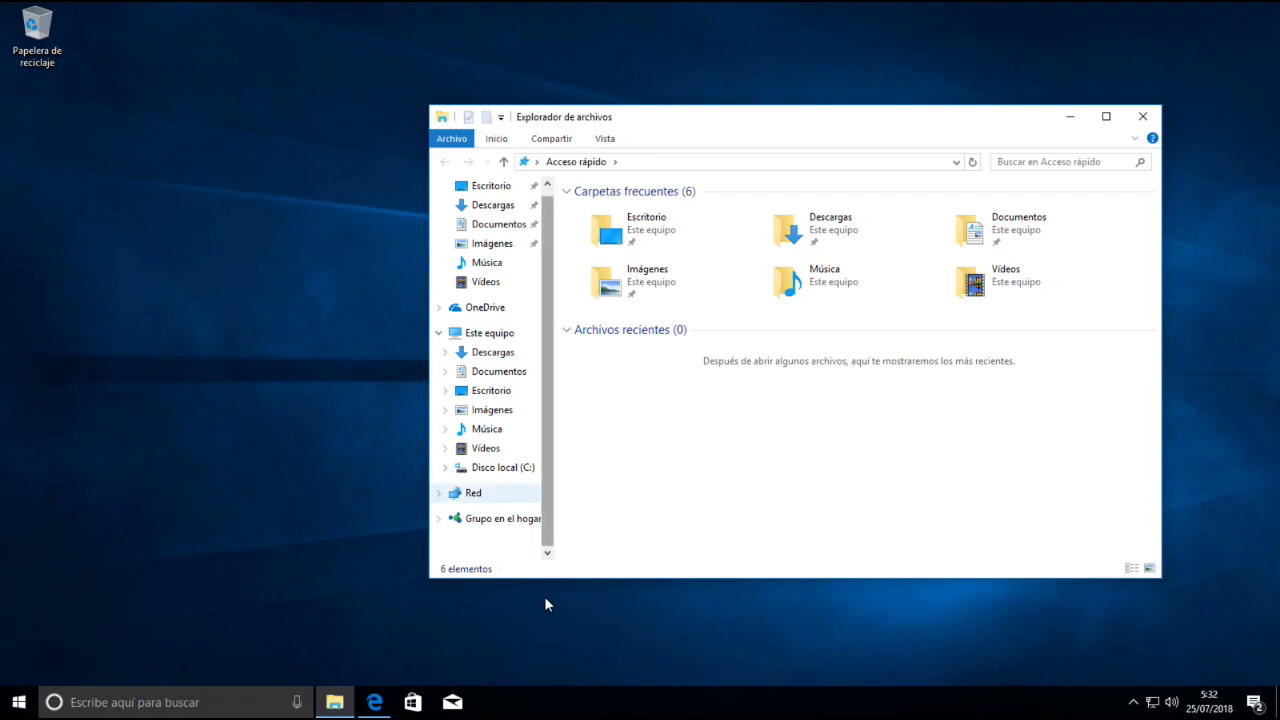
{"action": "left_click", "coordinate": [473, 493]}
{"action": "double_click", "coordinate": [640, 223]}
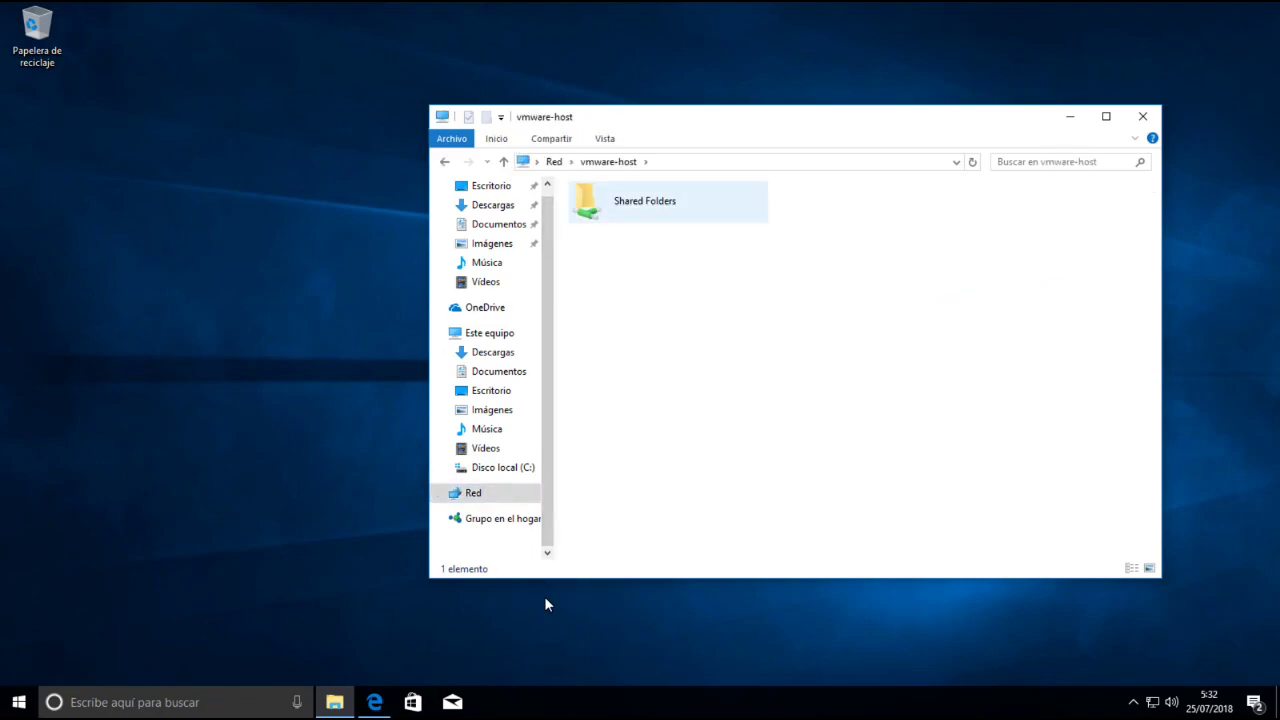
{"action": "key", "text": "Down"}
{"action": "key", "text": "Return"}
{"action": "key", "text": "Down"}
{"action": "key", "text": "Return"}
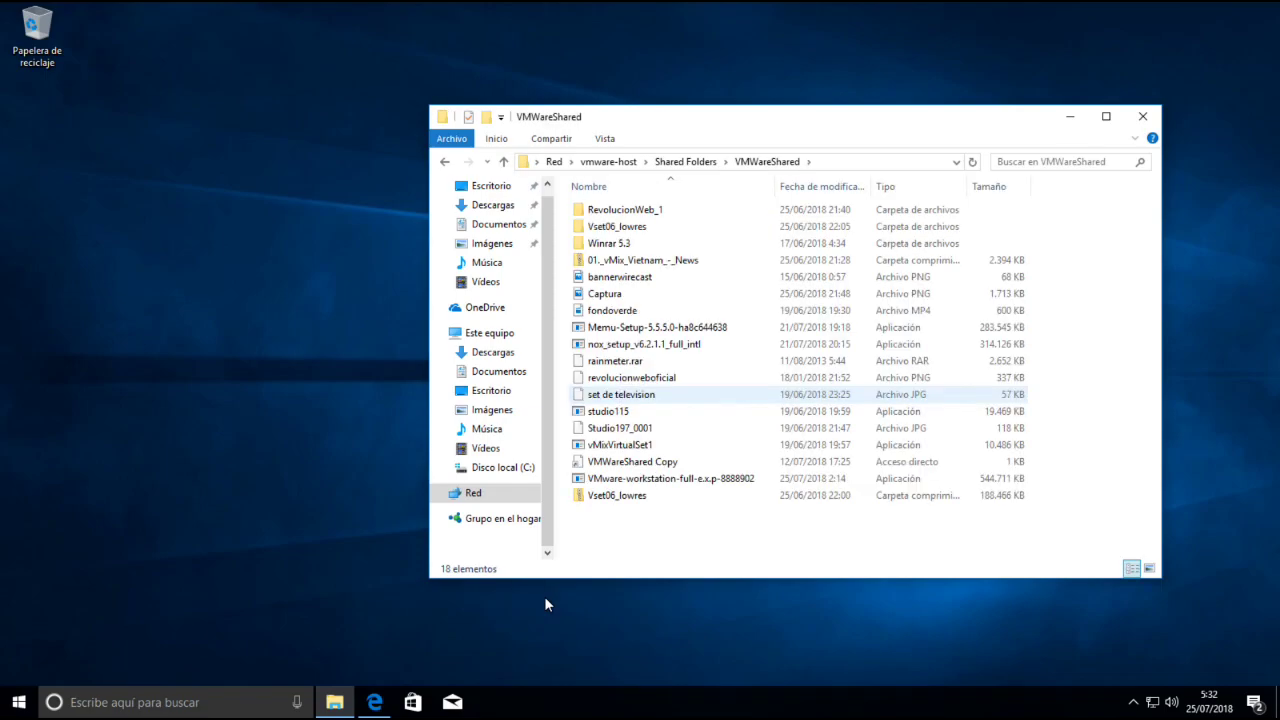
Step: Copy the VMware-workstation-full-e.x.p-8888902 installer from the VMWareShared folder to the desktop
{"action": "left_click", "coordinate": [670, 479]}
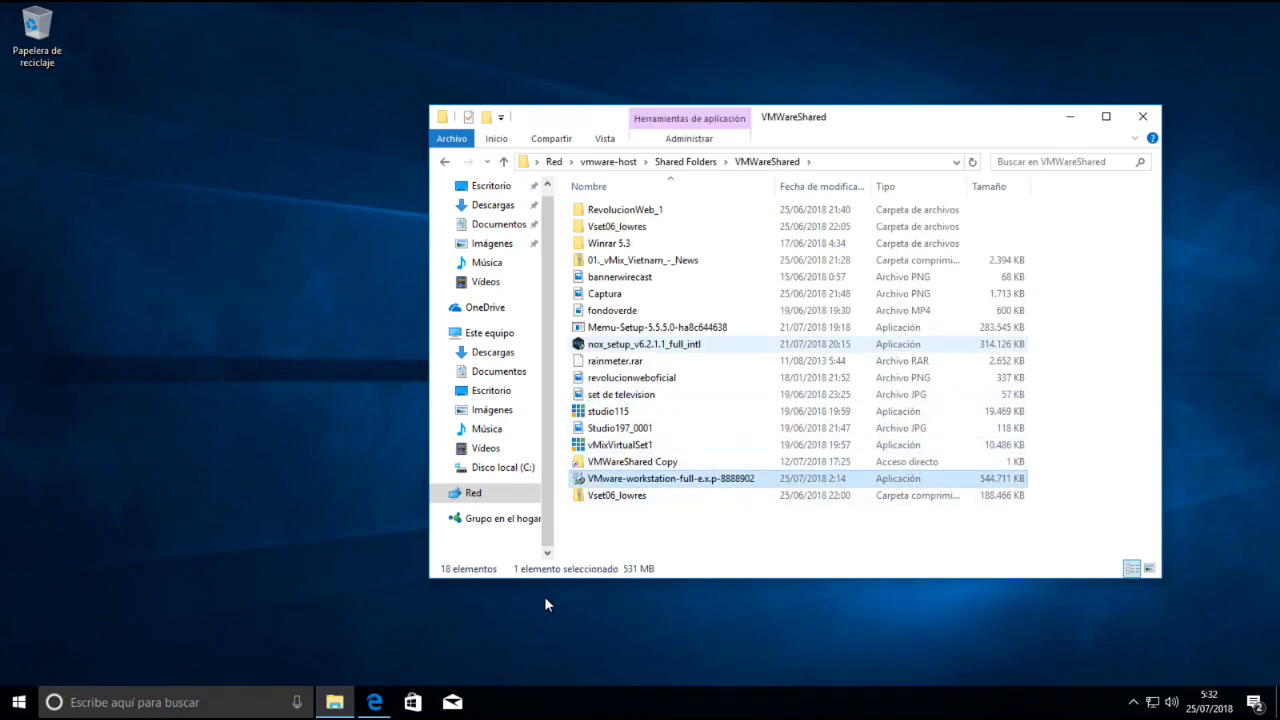
{"action": "key", "text": "alt+F4"}
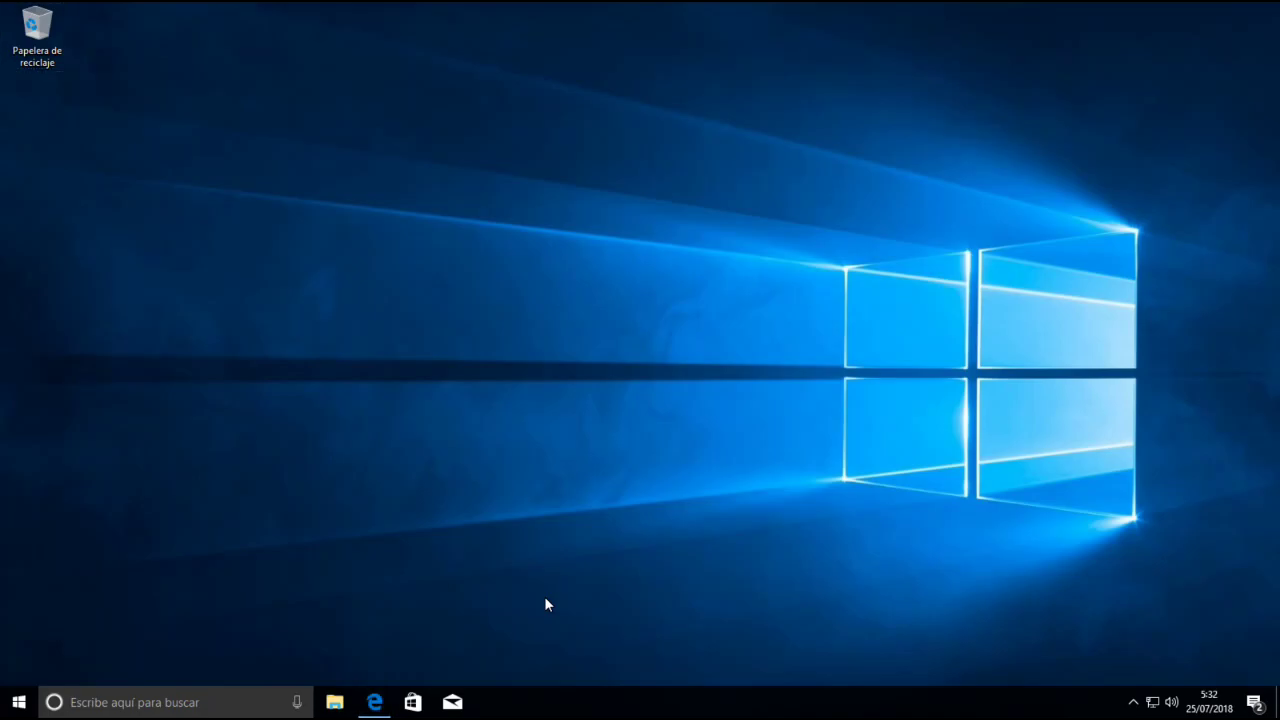
{"action": "key", "text": "ctrl+v"}
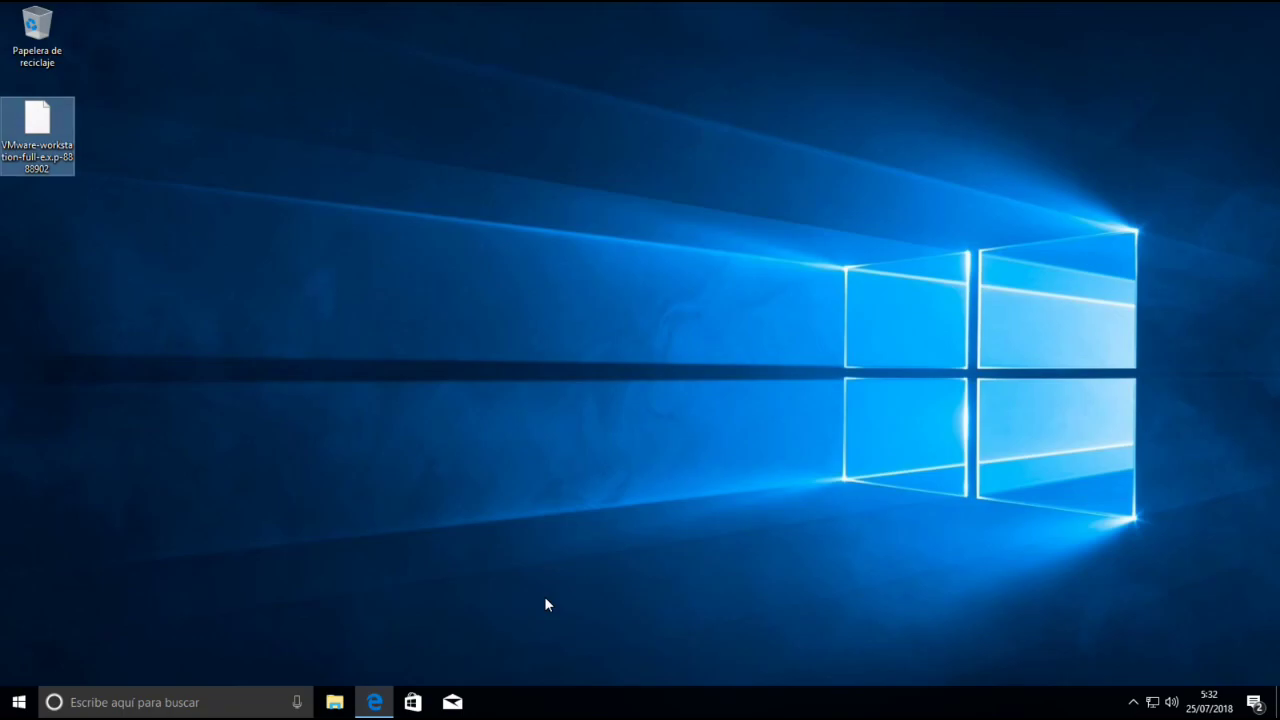
{"action": "right_click", "coordinate": [189, 237]}
{"action": "key", "text": "Return"}
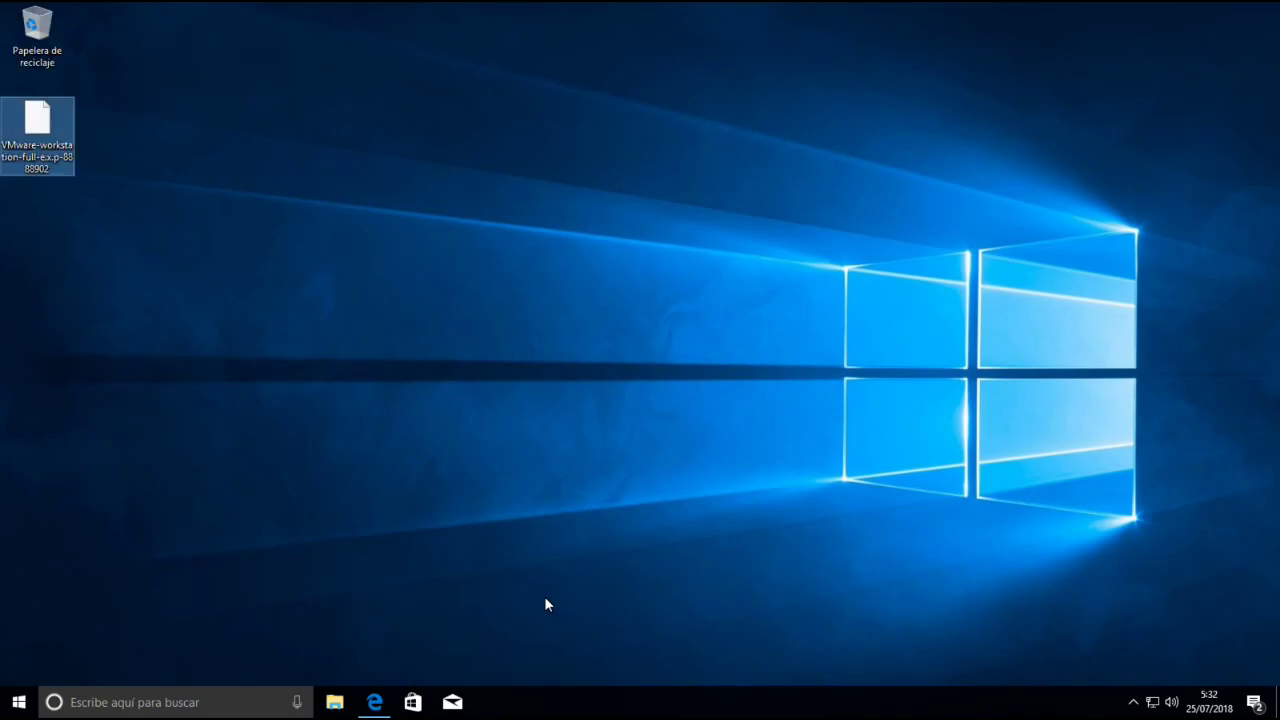
Step: Check the file size of the VMware Workstation installer on the desktop in its properties, and close them
{"action": "key", "text": "shift+F10"}
{"action": "key", "text": "r"}
{"action": "key", "text": "r"}
{"action": "key", "text": "Return"}
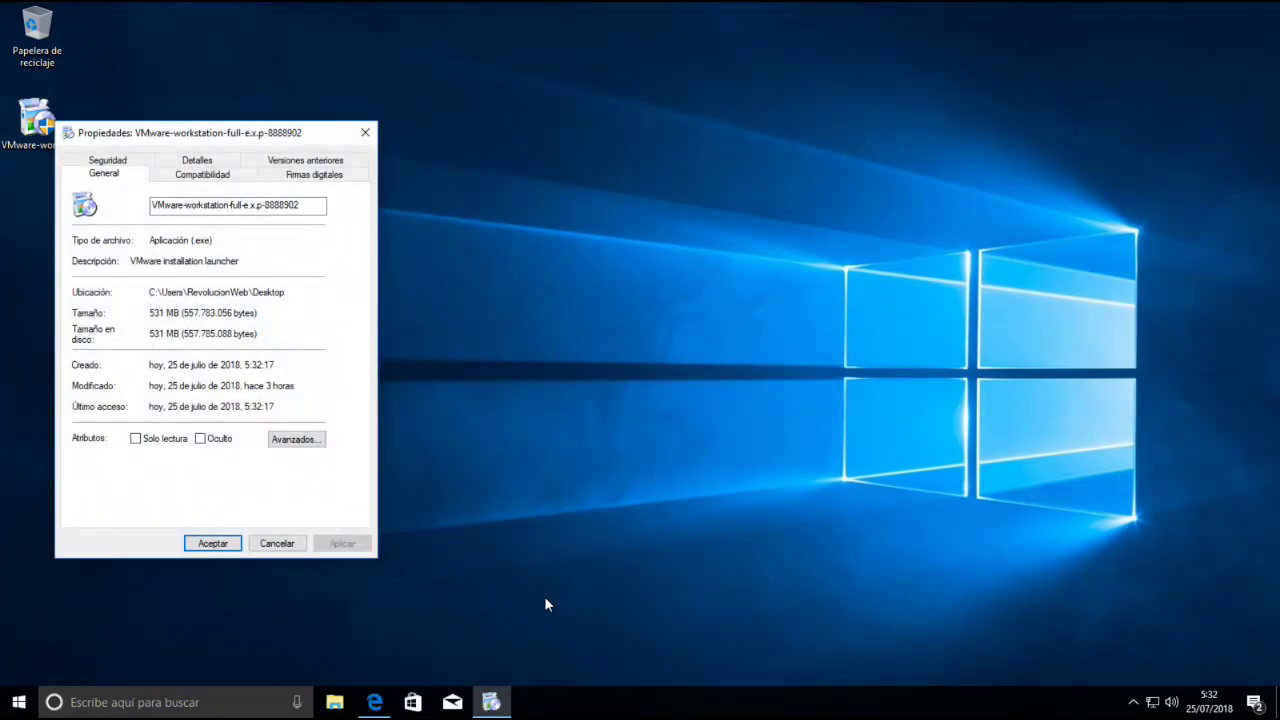
{"action": "left_click_drag", "start_coordinate": [149, 313], "coordinate": [180, 313]}
{"action": "left_click", "coordinate": [180, 313]}
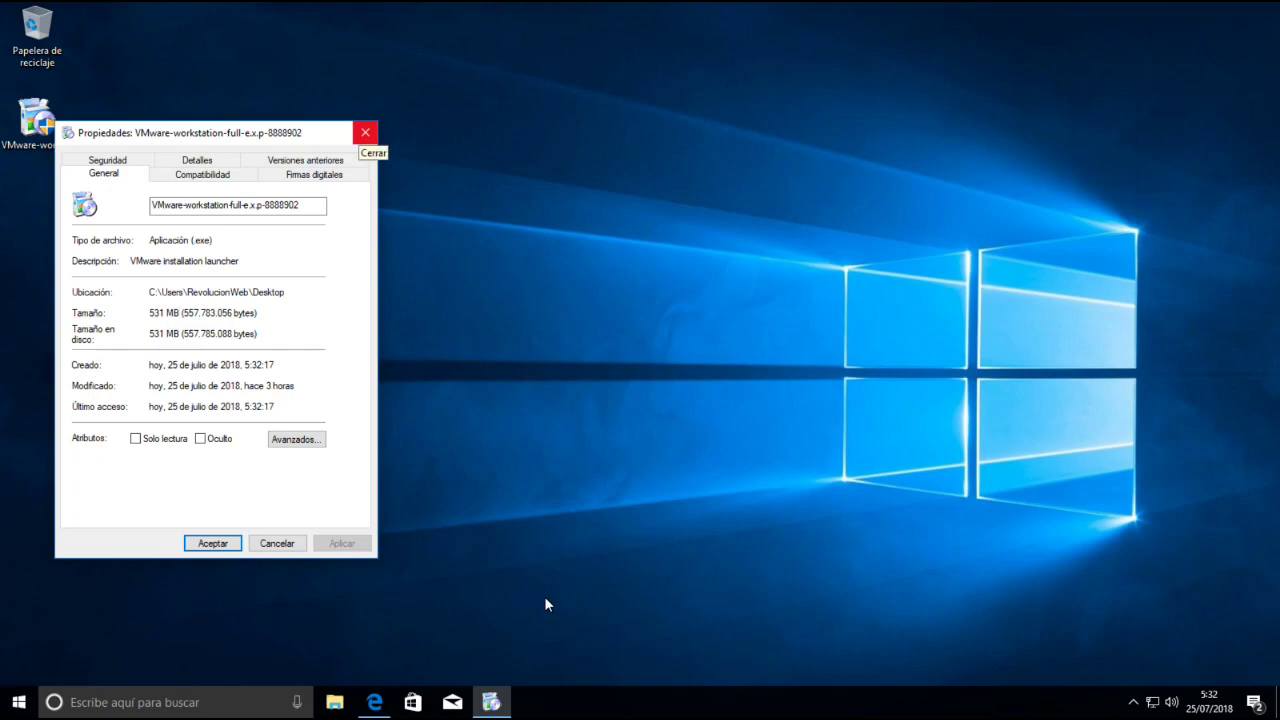
{"action": "left_click", "coordinate": [365, 133]}
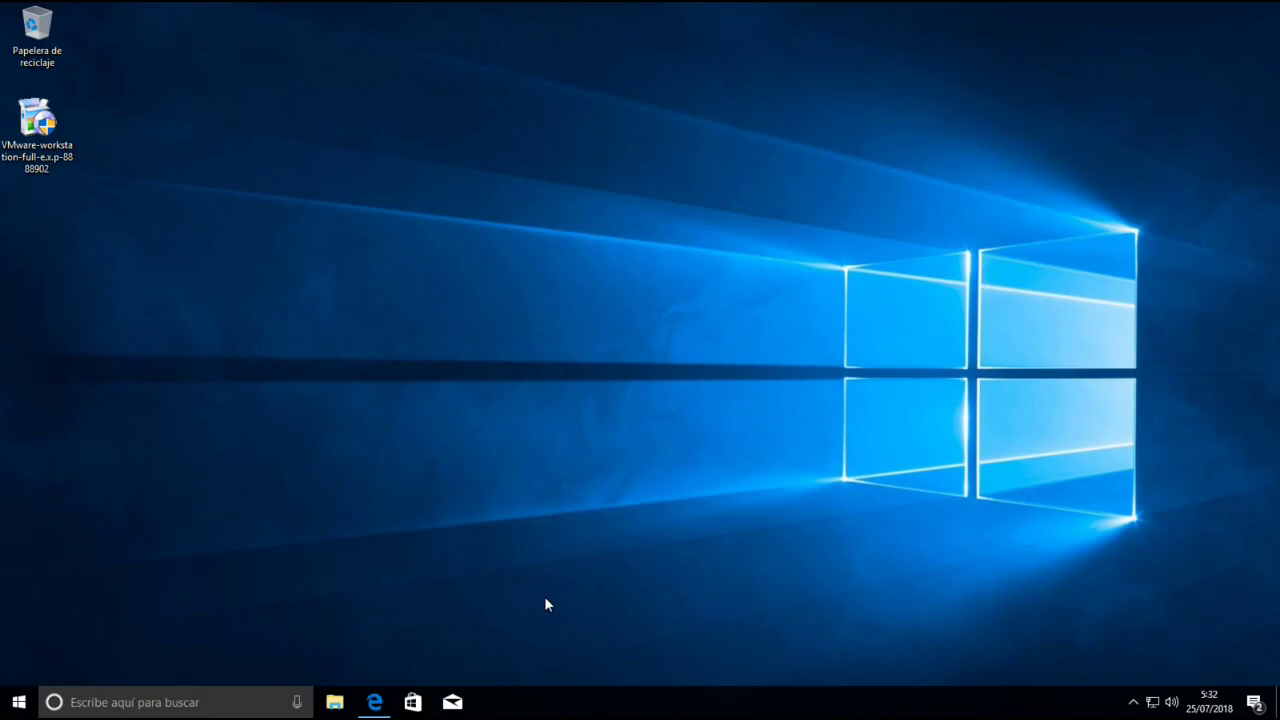
Step: Launch the VMware Workstation installer from the desktop, allow it to make changes to the device, and move its icon aside
{"action": "mouse_move", "coordinate": [37, 122]}
{"action": "left_mouse_down"}
{"action": "mouse_move", "coordinate": [243, 172]}
{"action": "mouse_move", "coordinate": [638, 220]}
{"action": "left_mouse_up"}
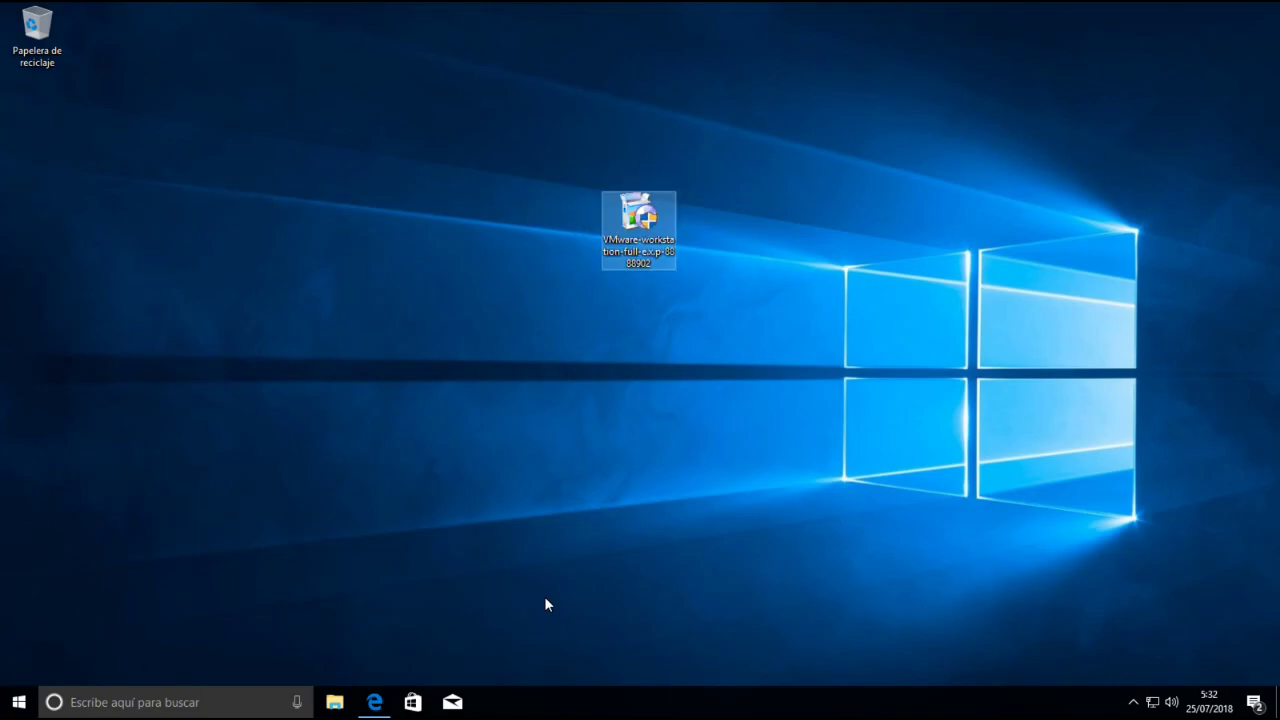
{"action": "right_click", "coordinate": [634, 216]}
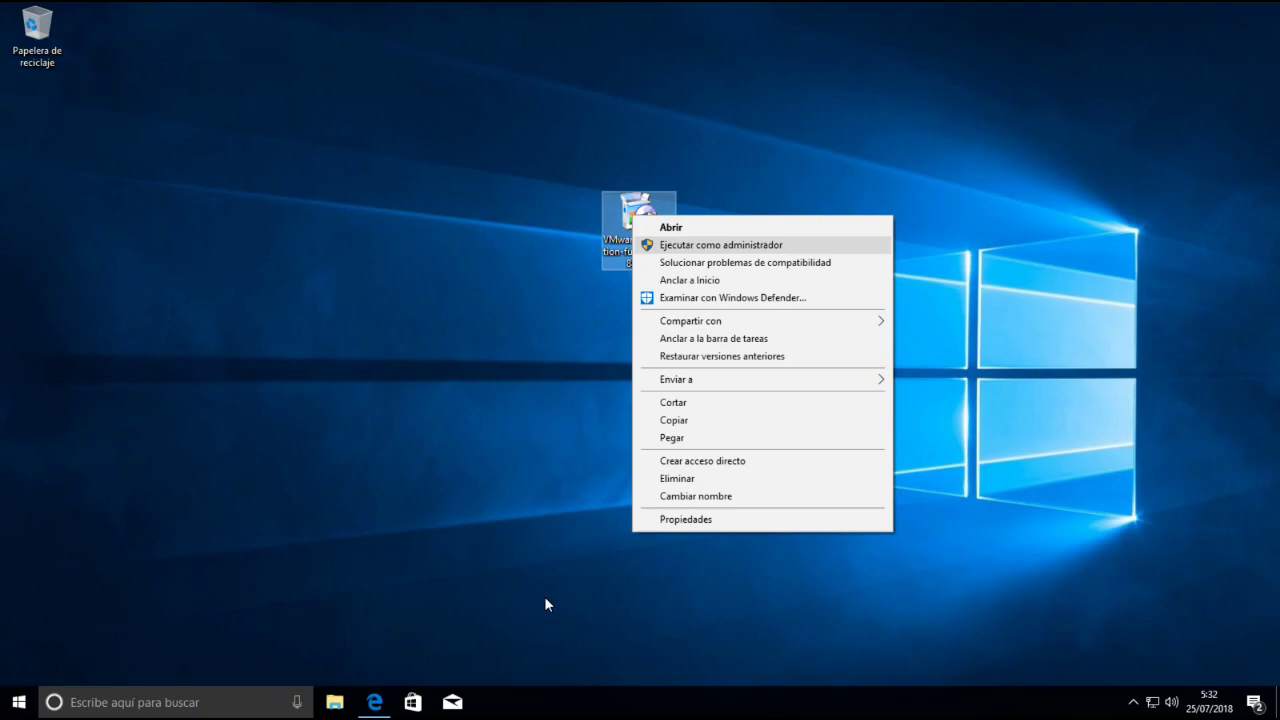
{"action": "left_click", "coordinate": [622, 226]}
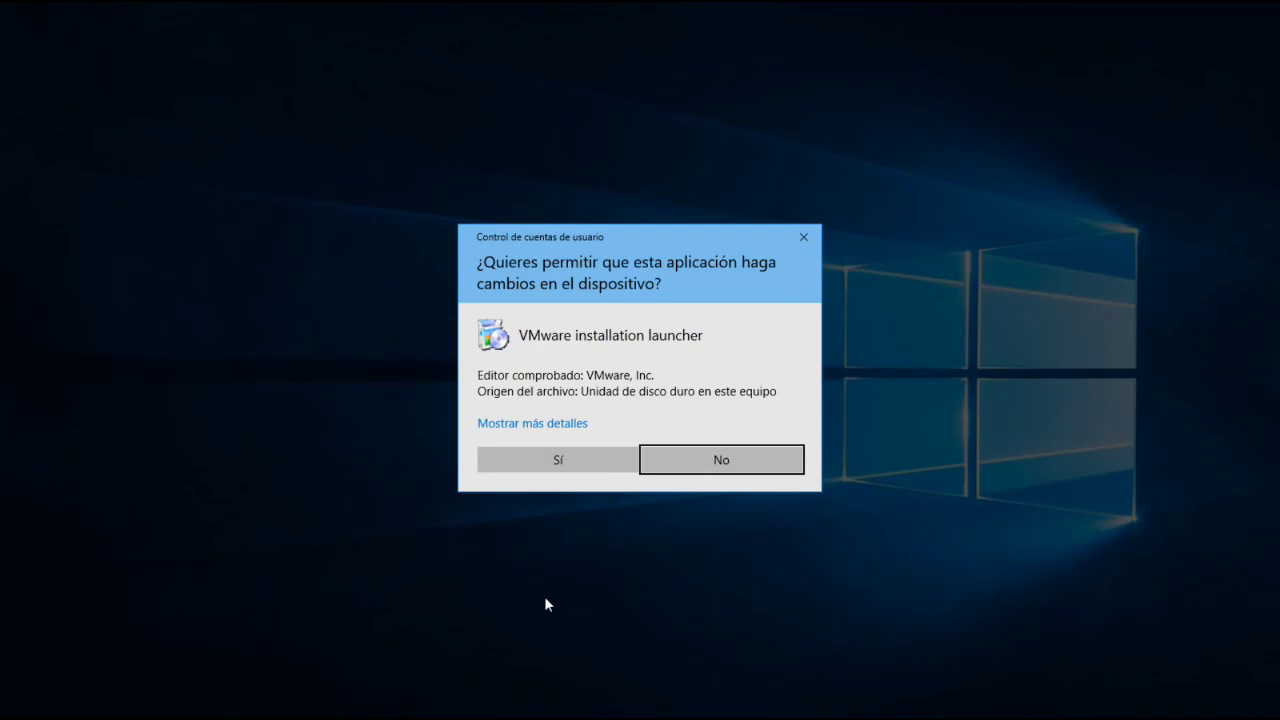
{"action": "left_click", "coordinate": [558, 460]}
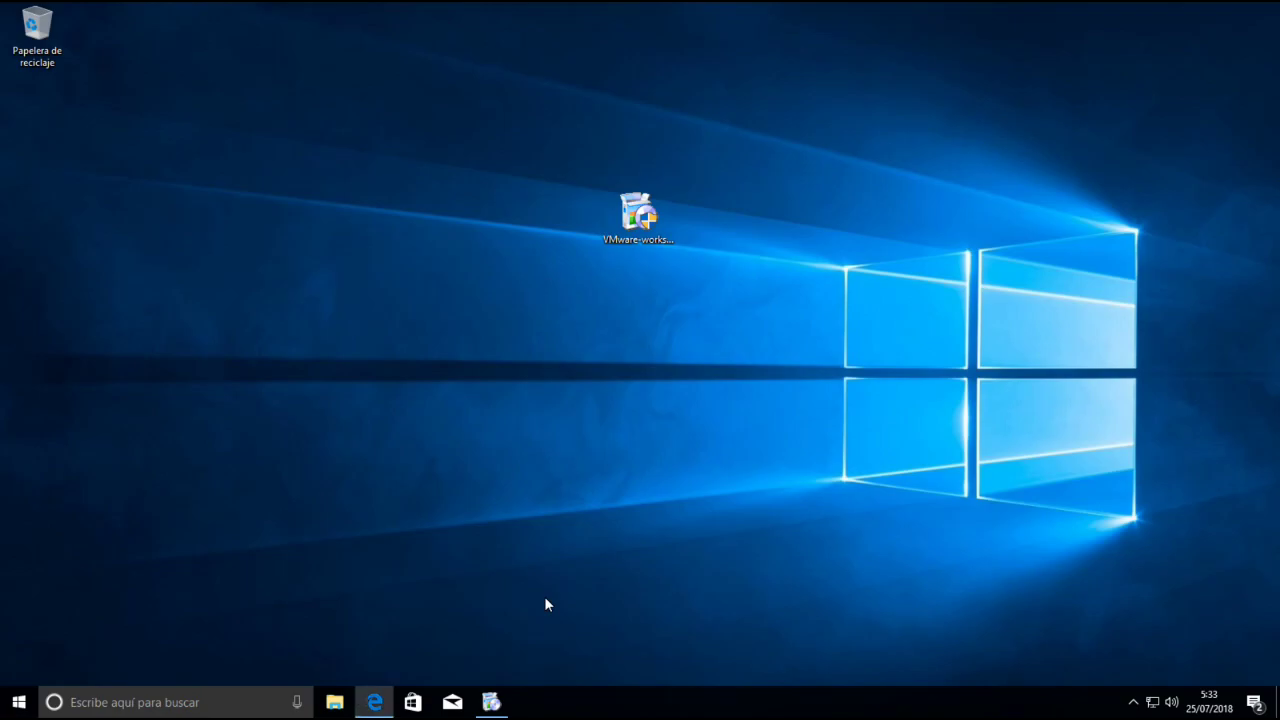
{"action": "left_click_drag", "start_coordinate": [638, 212], "coordinate": [187, 310]}
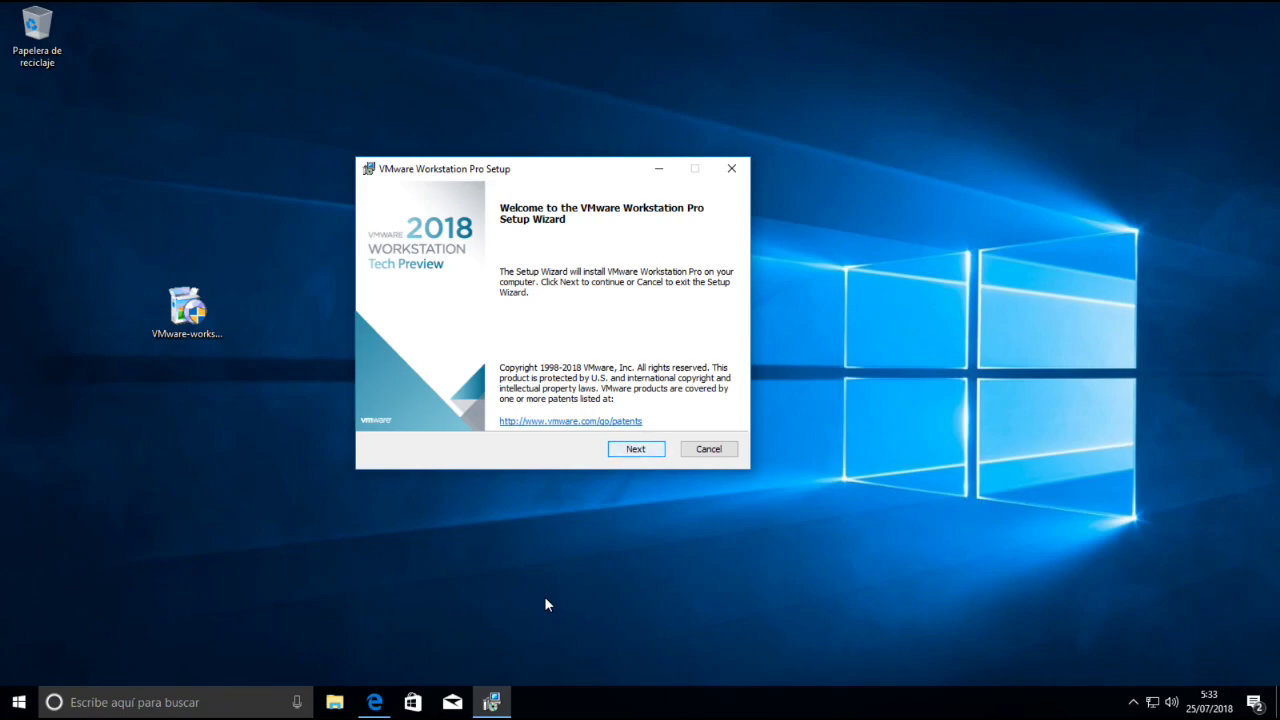
Step: Start the VMware Workstation Pro setup wizard, look through the license agreement and accept its terms
{"action": "key", "text": "Return"}
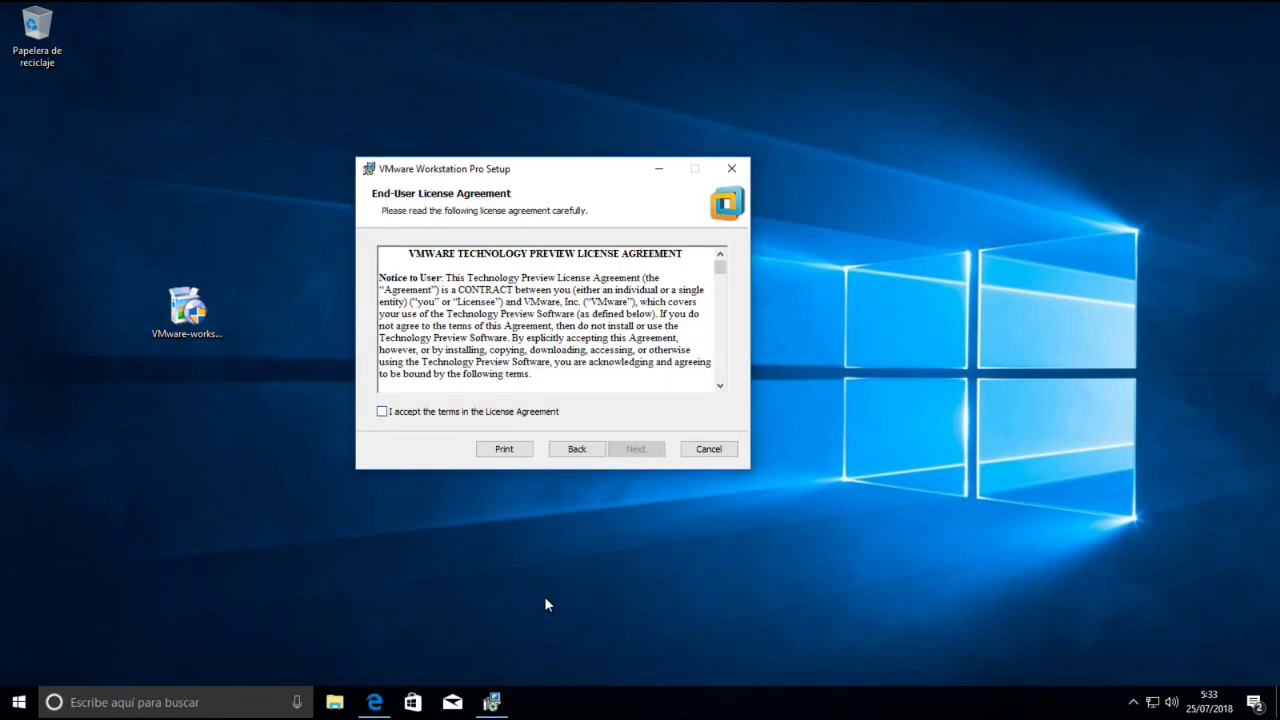
{"action": "left_click", "coordinate": [382, 411]}
{"action": "scroll", "coordinate": [545, 320], "scroll_direction": "down", "scroll_amount": 6}
{"action": "left_click_drag", "start_coordinate": [720, 275], "coordinate": [720, 370]}
{"action": "key", "text": "Page_Up"}
{"action": "key", "text": "Page_Up"}
{"action": "key", "text": "Page_Up"}
{"action": "key", "text": "Page_Up"}
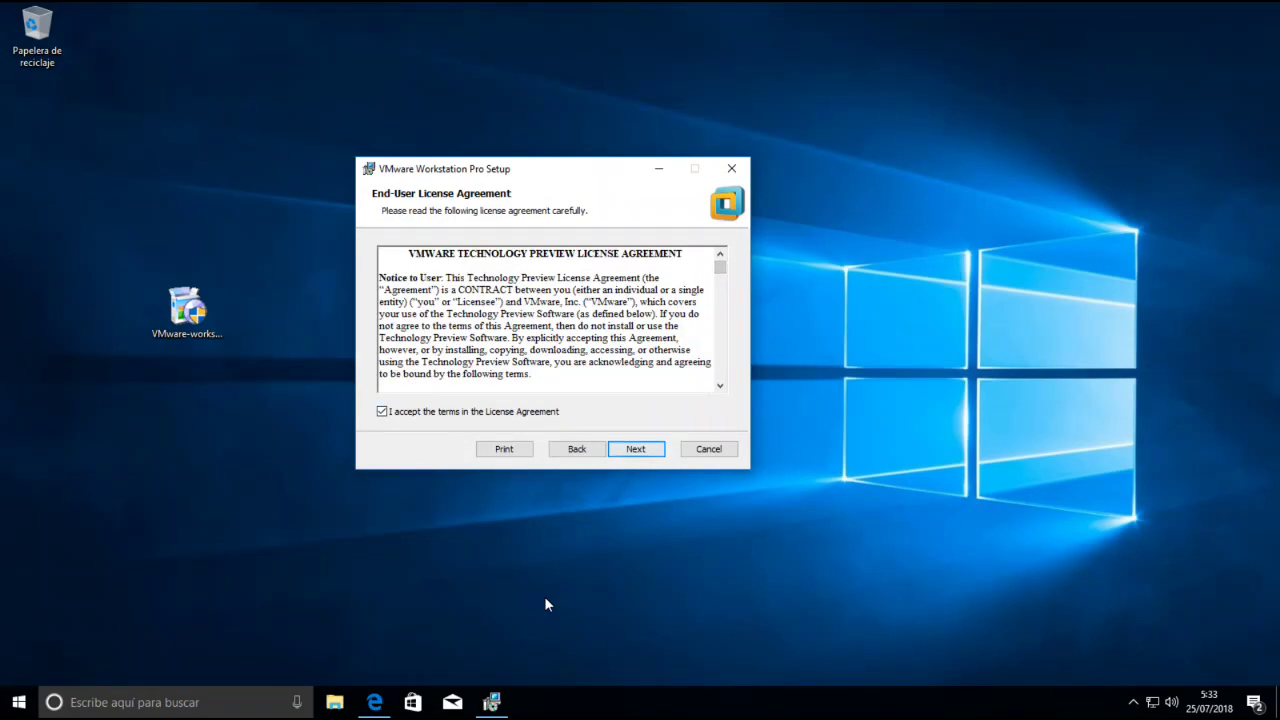
{"action": "key", "text": "Return"}
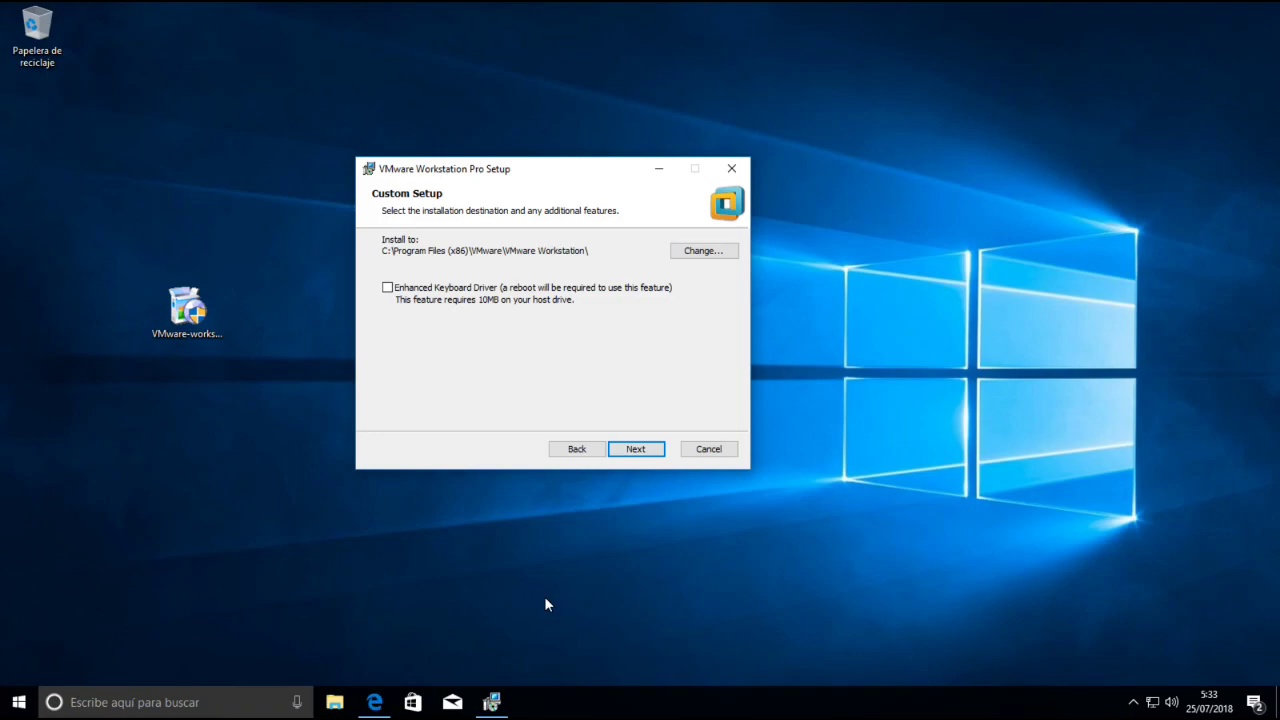
Step: Include the Enhanced Keyboard Driver, keep the default installation folder and continue past the custom setup
{"action": "key", "text": "Tab"}
{"action": "key", "text": "Tab"}
{"action": "left_click_drag", "start_coordinate": [546, 165], "coordinate": [553, 164]}
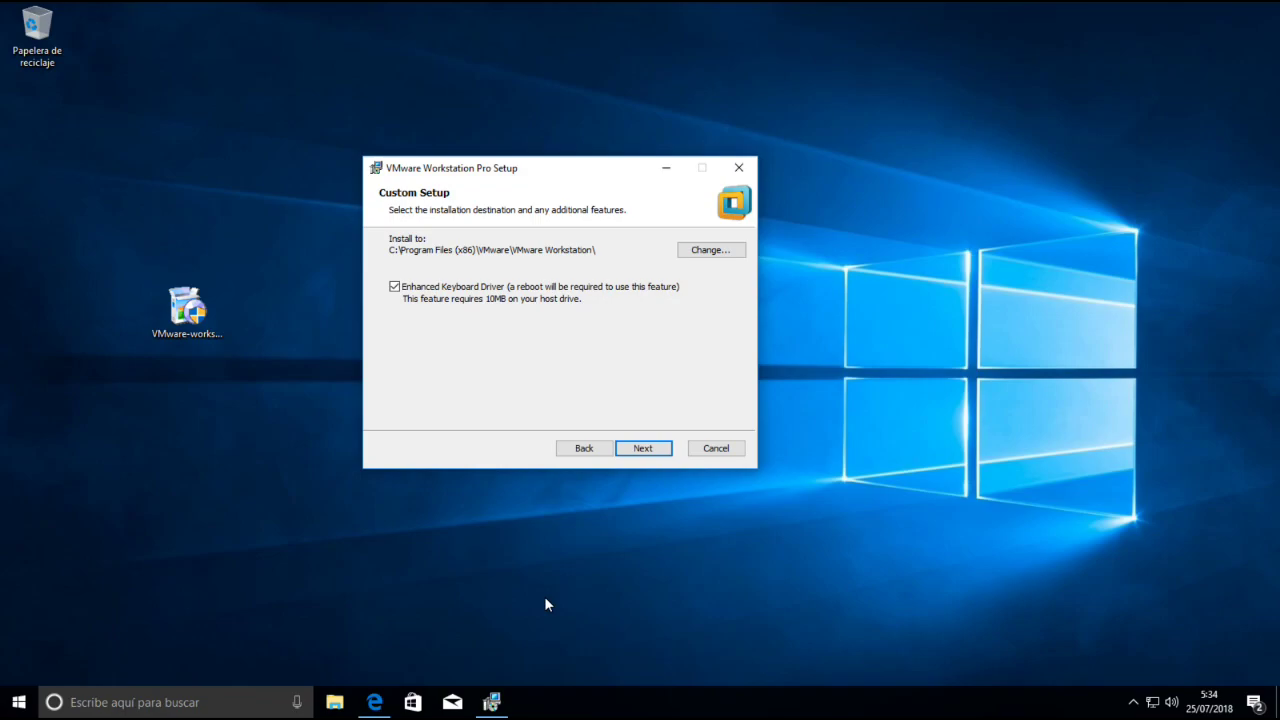
{"action": "left_click_drag", "start_coordinate": [564, 162], "coordinate": [528, 185]}
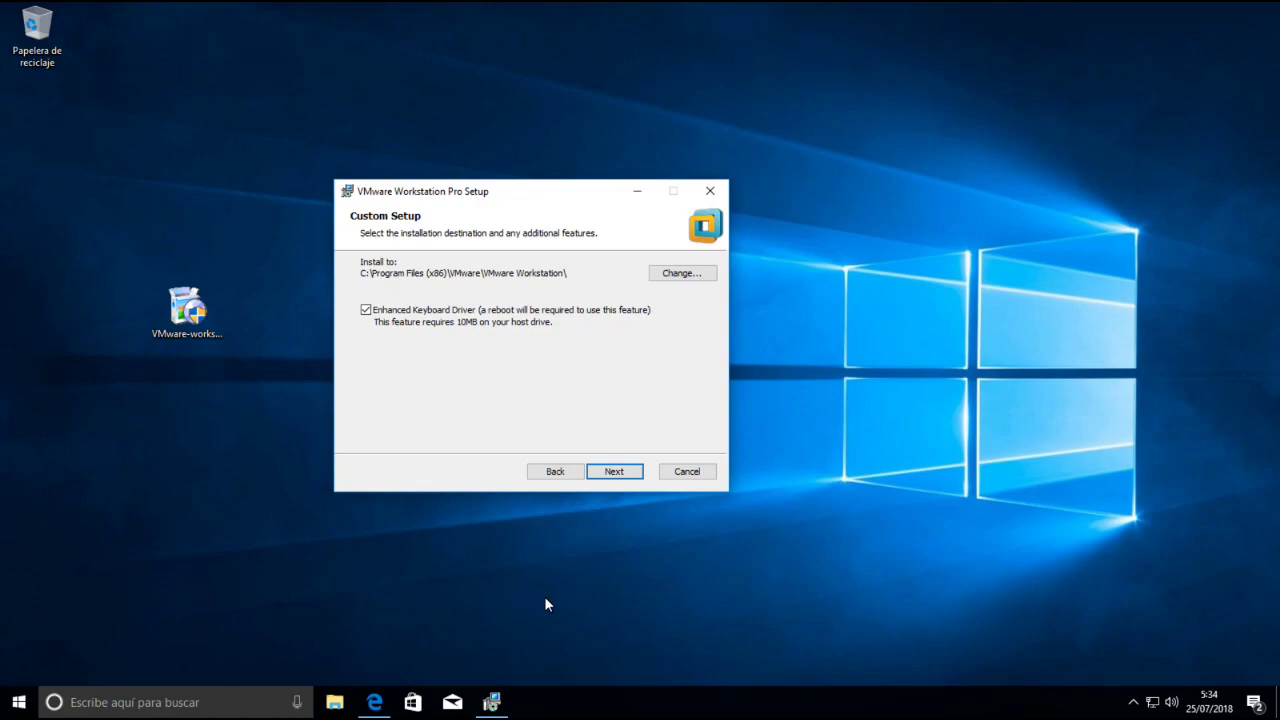
{"action": "left_click_drag", "start_coordinate": [528, 190], "coordinate": [557, 193]}
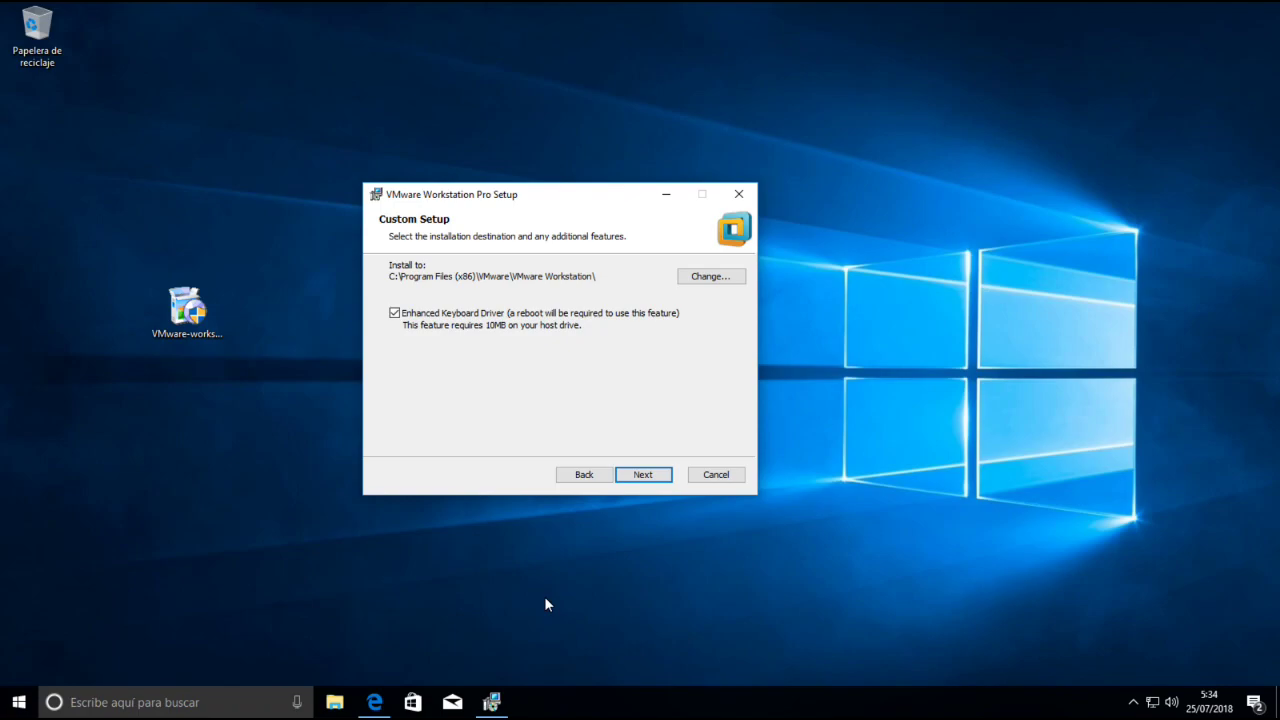
{"action": "key", "text": "space"}
{"action": "key", "text": "space"}
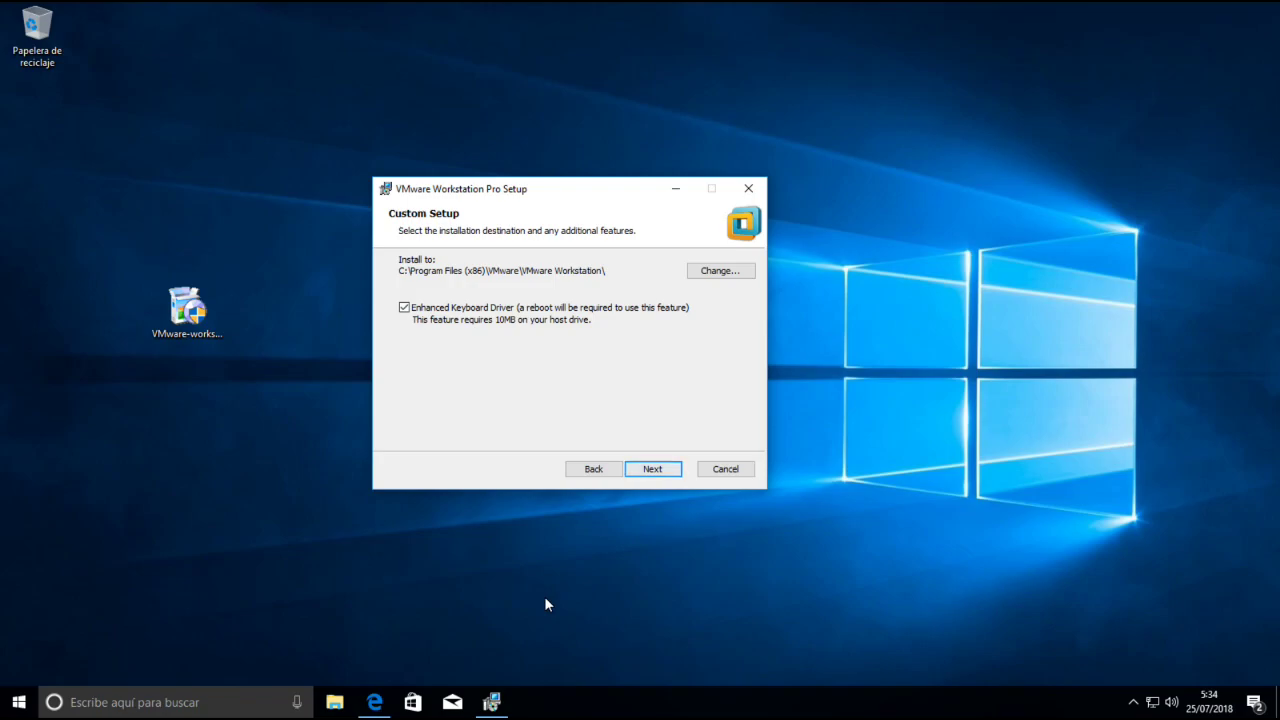
{"action": "key", "text": "Return"}
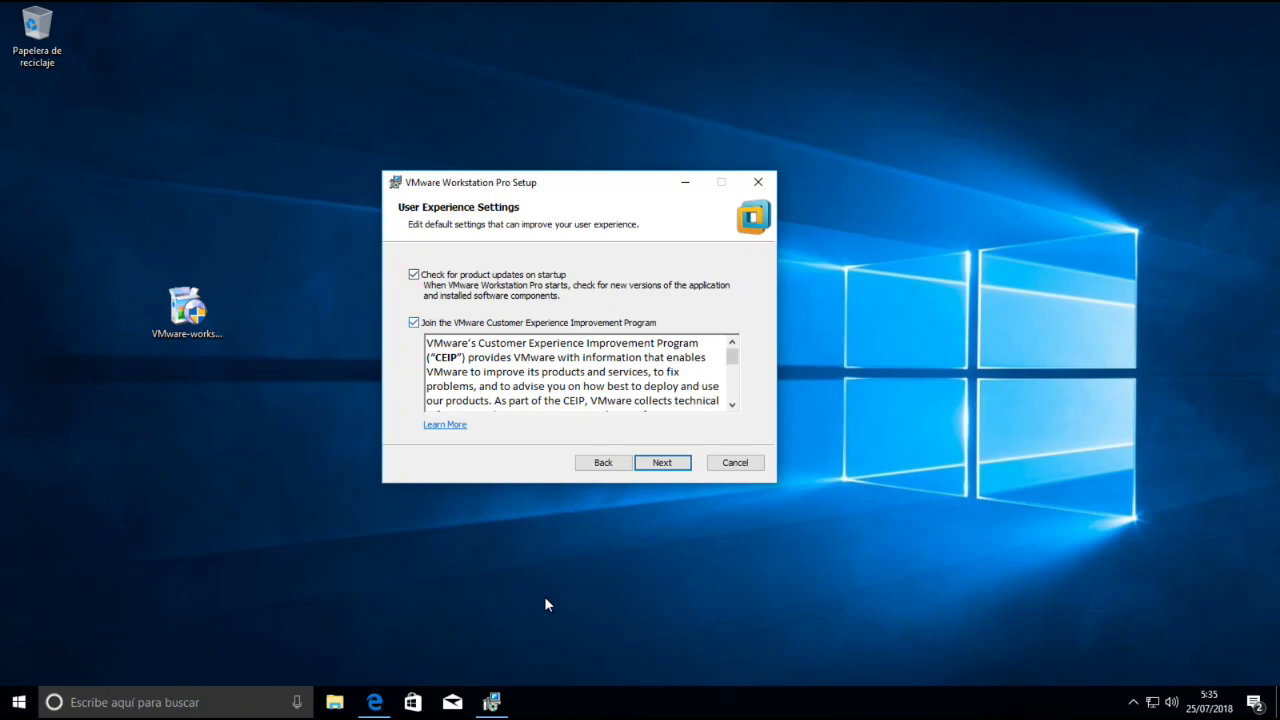
Step: Opt out of the Customer Experience Improvement Program and the product update check on startup, and continue
{"action": "mouse_move", "coordinate": [732, 357]}
{"action": "left_mouse_down"}
{"action": "mouse_move", "coordinate": [732, 392]}
{"action": "mouse_move", "coordinate": [732, 356]}
{"action": "left_mouse_up"}
{"action": "left_click_drag", "start_coordinate": [593, 183], "coordinate": [629, 194]}
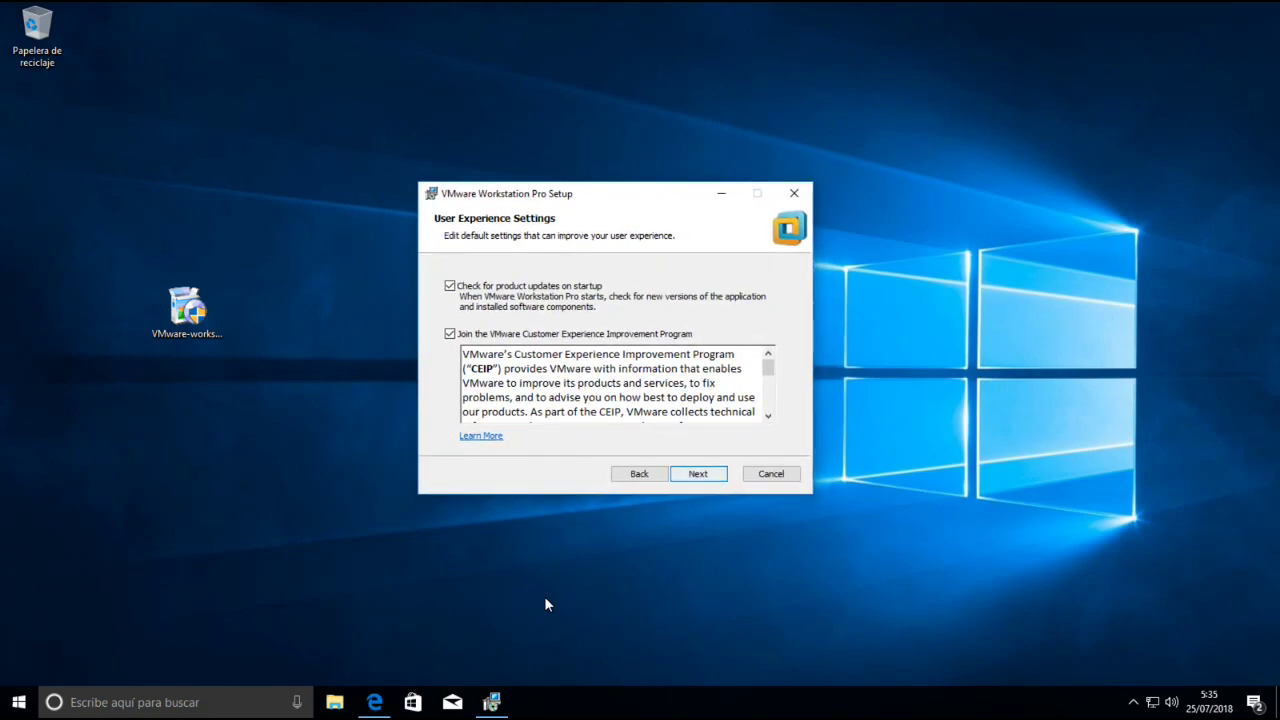
{"action": "left_click", "coordinate": [450, 334]}
{"action": "left_click", "coordinate": [450, 286]}
{"action": "key", "text": "Return"}
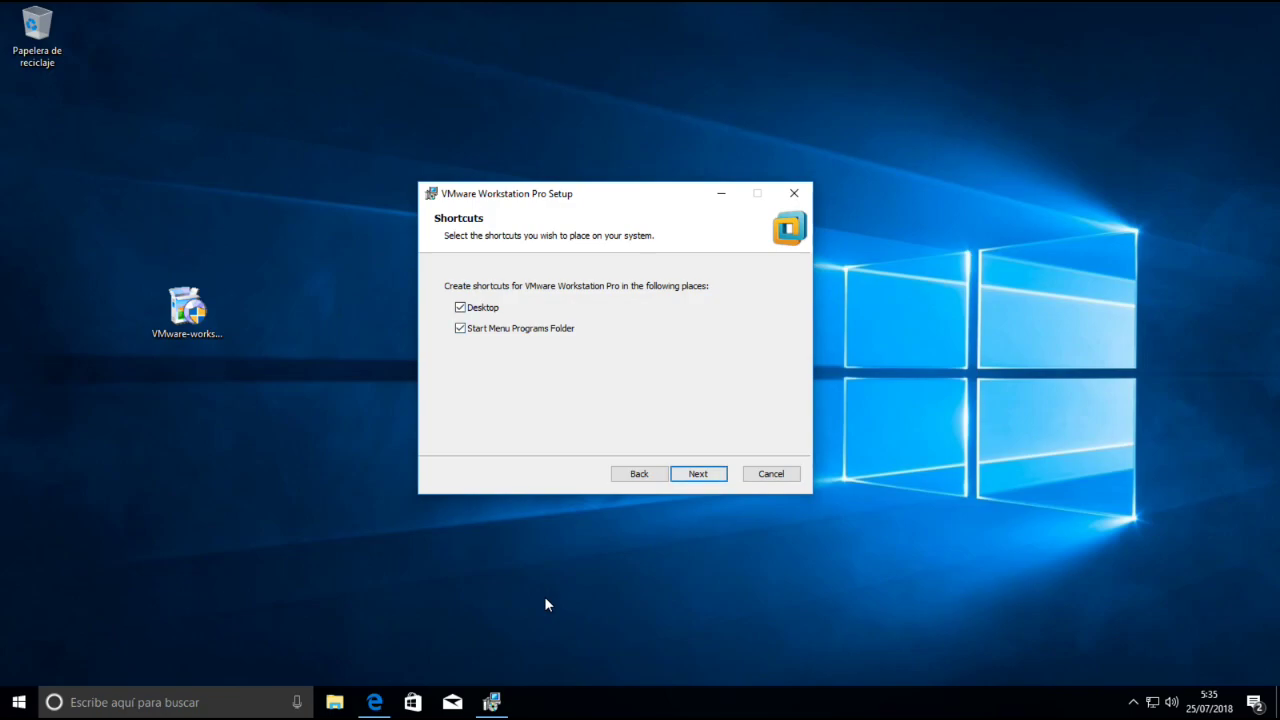
Step: Keep the Desktop and Start Menu Programs Folder shortcuts and start the VMware Workstation Pro installation
{"action": "key", "text": "Return"}
{"action": "key", "text": "Return"}
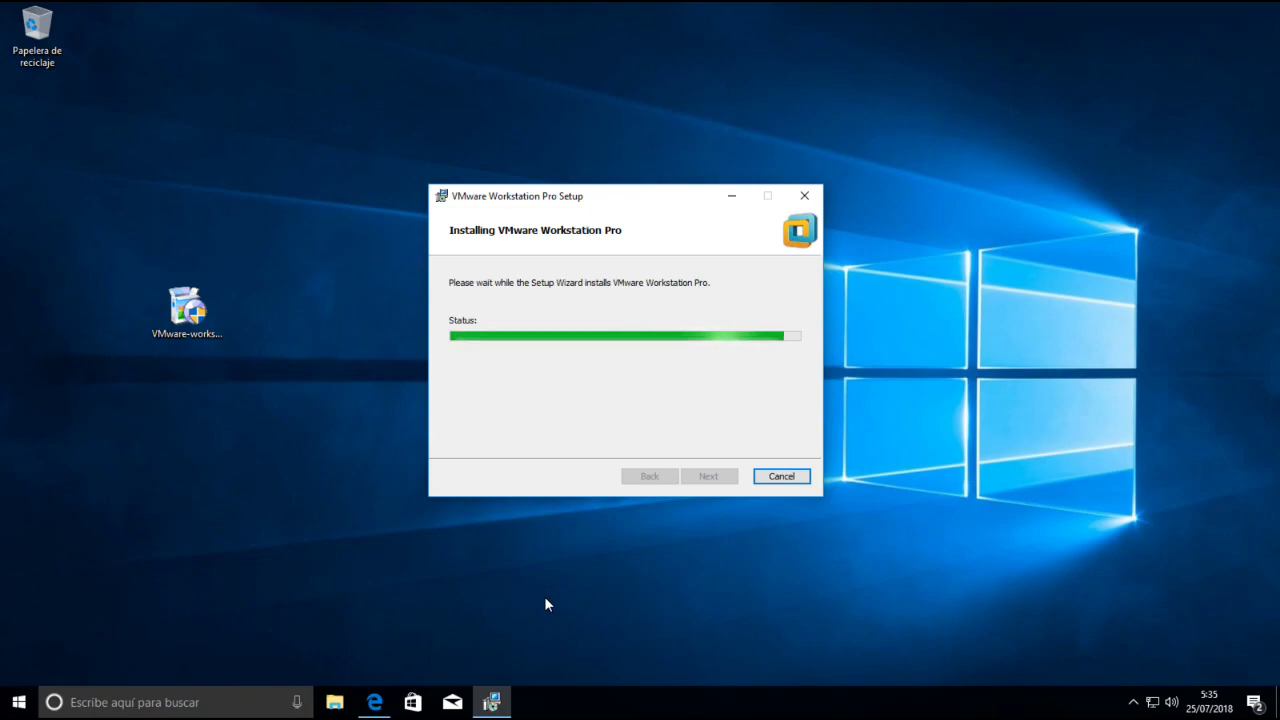
{"action": "mouse_move", "coordinate": [624, 196]}
{"action": "left_mouse_down"}
{"action": "mouse_move", "coordinate": [636, 220]}
{"action": "mouse_move", "coordinate": [631, 207]}
{"action": "left_mouse_up"}
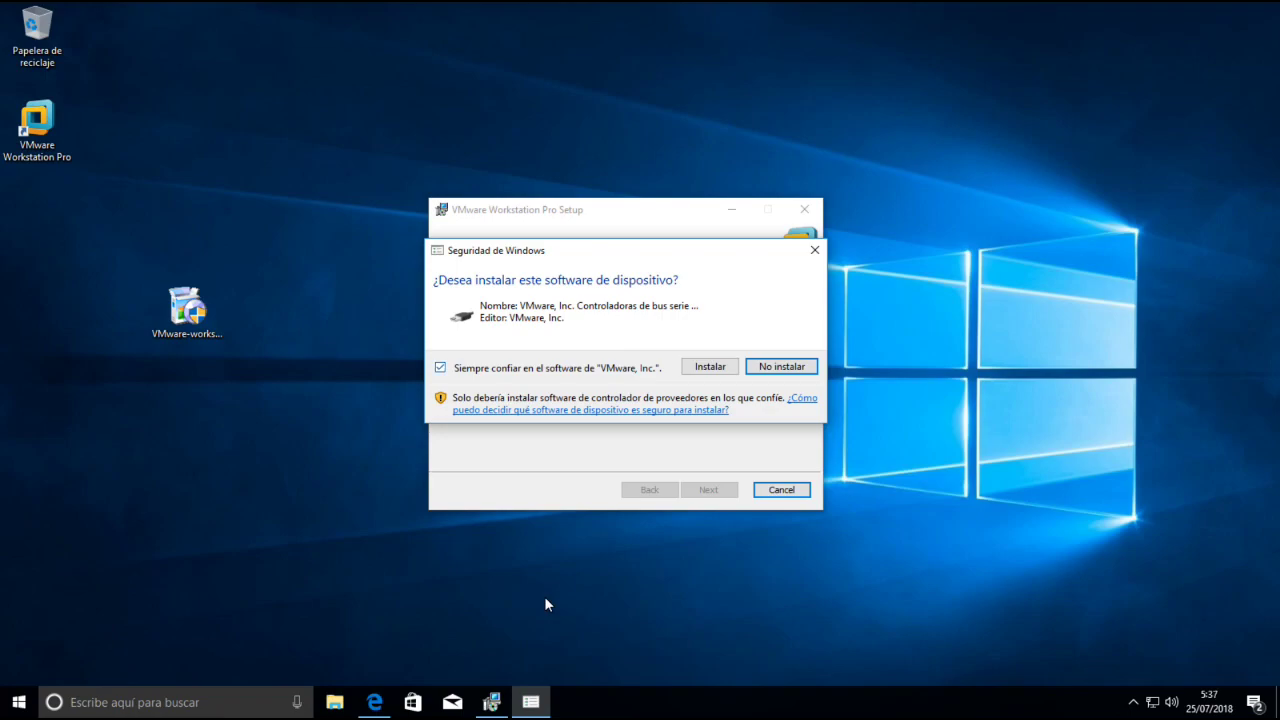
Step: Allow the VMware, Inc. device software to install and finish the setup wizard without entering a license
{"action": "key", "text": "alt+i"}
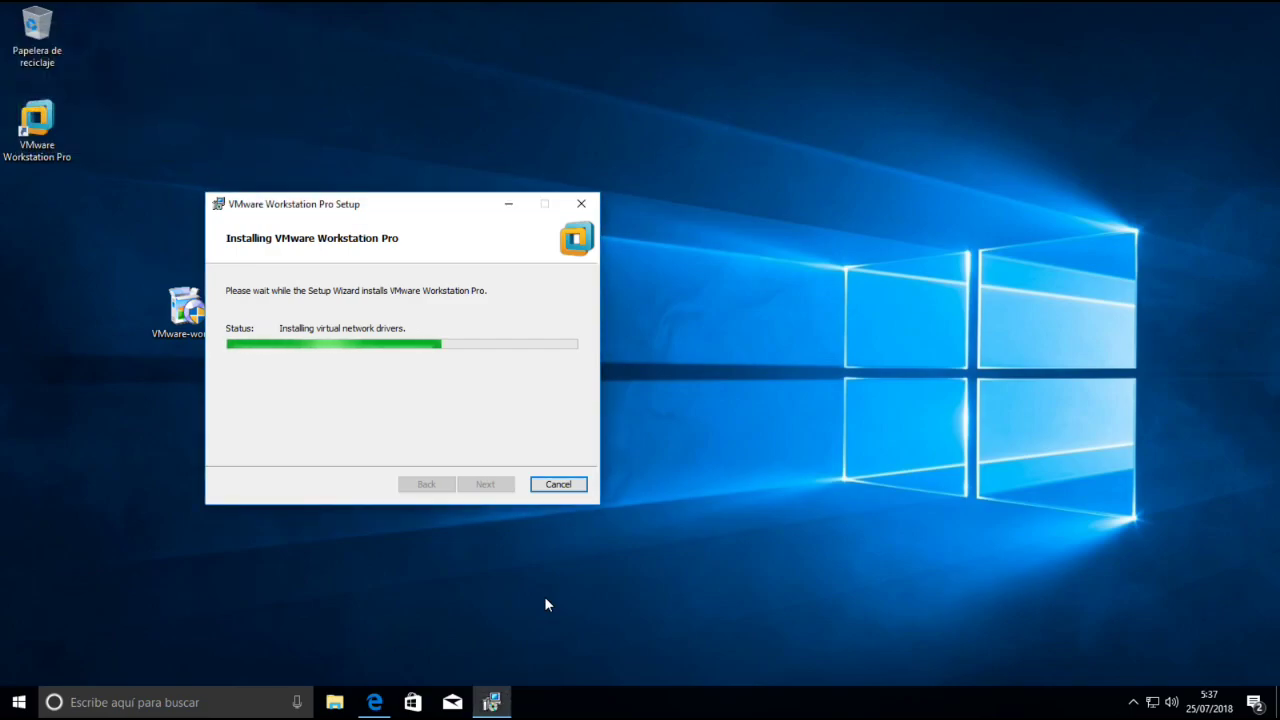
{"action": "left_click_drag", "start_coordinate": [378, 204], "coordinate": [881, 205]}
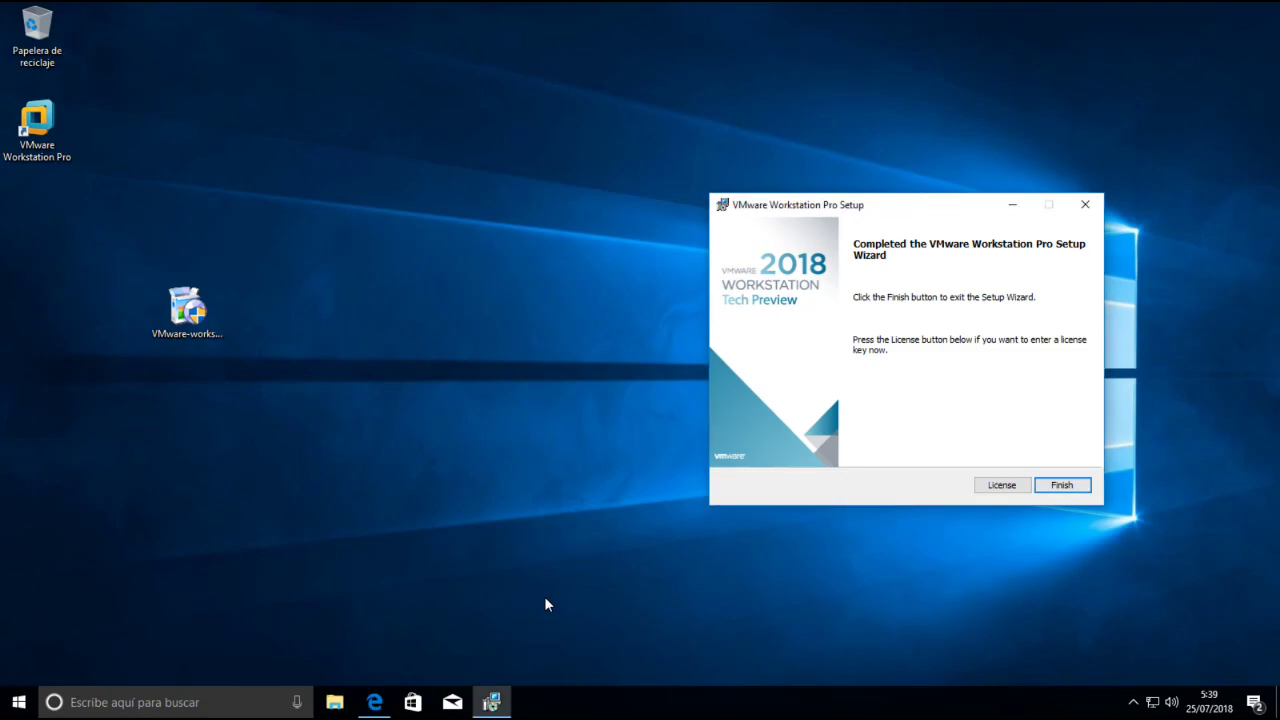
{"action": "key", "text": "Return"}
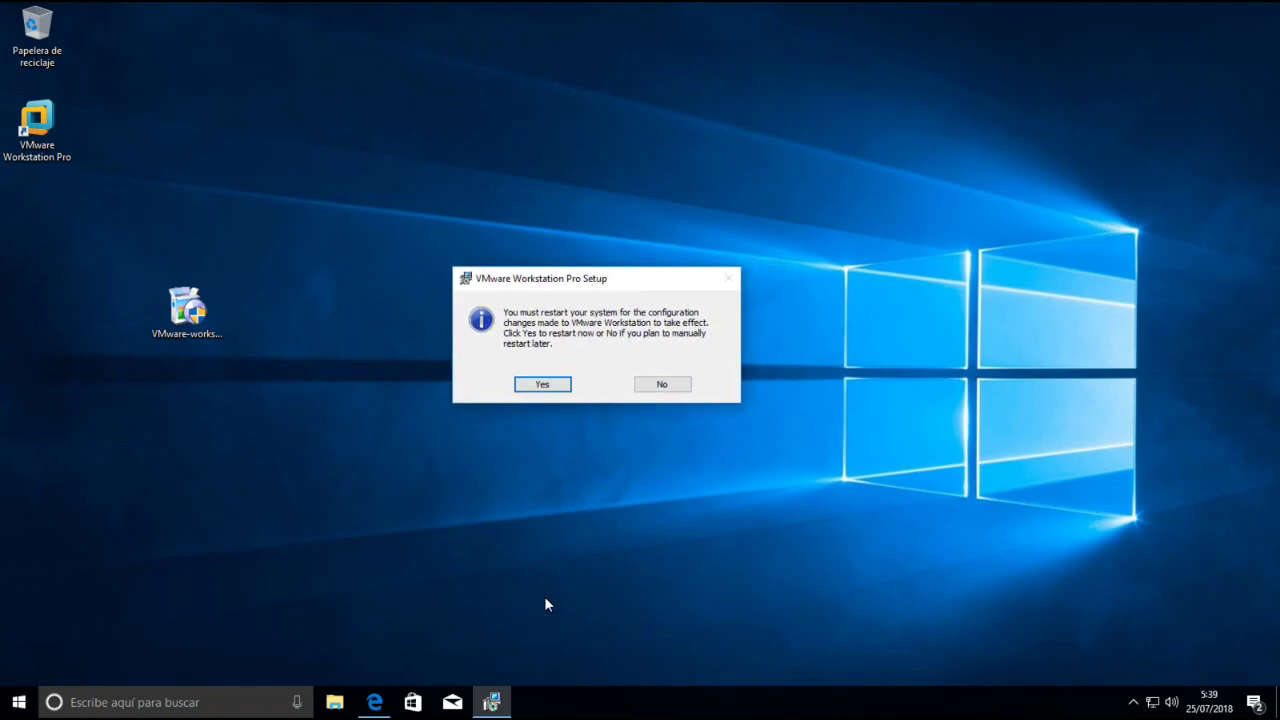
Step: Close the browser with all its tabs and restart the system to apply the VMware Workstation configuration changes
{"action": "key", "text": "Tab"}
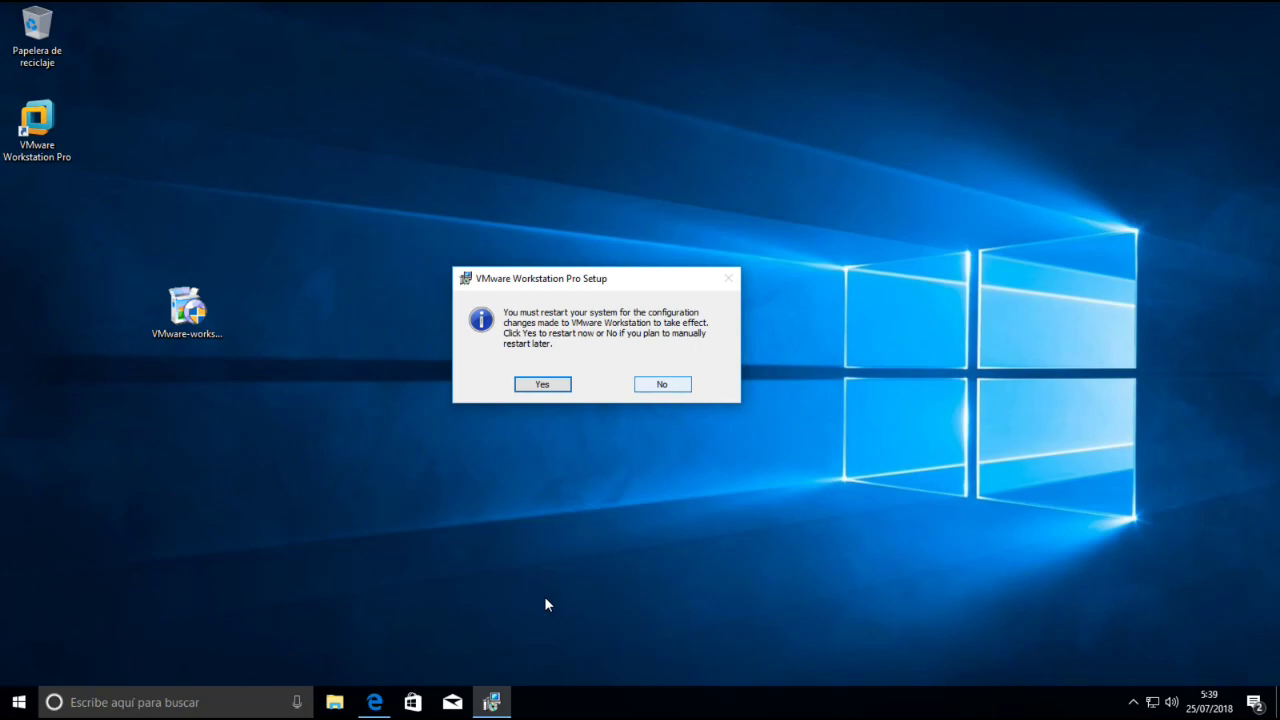
{"action": "left_click_drag", "start_coordinate": [611, 278], "coordinate": [622, 275]}
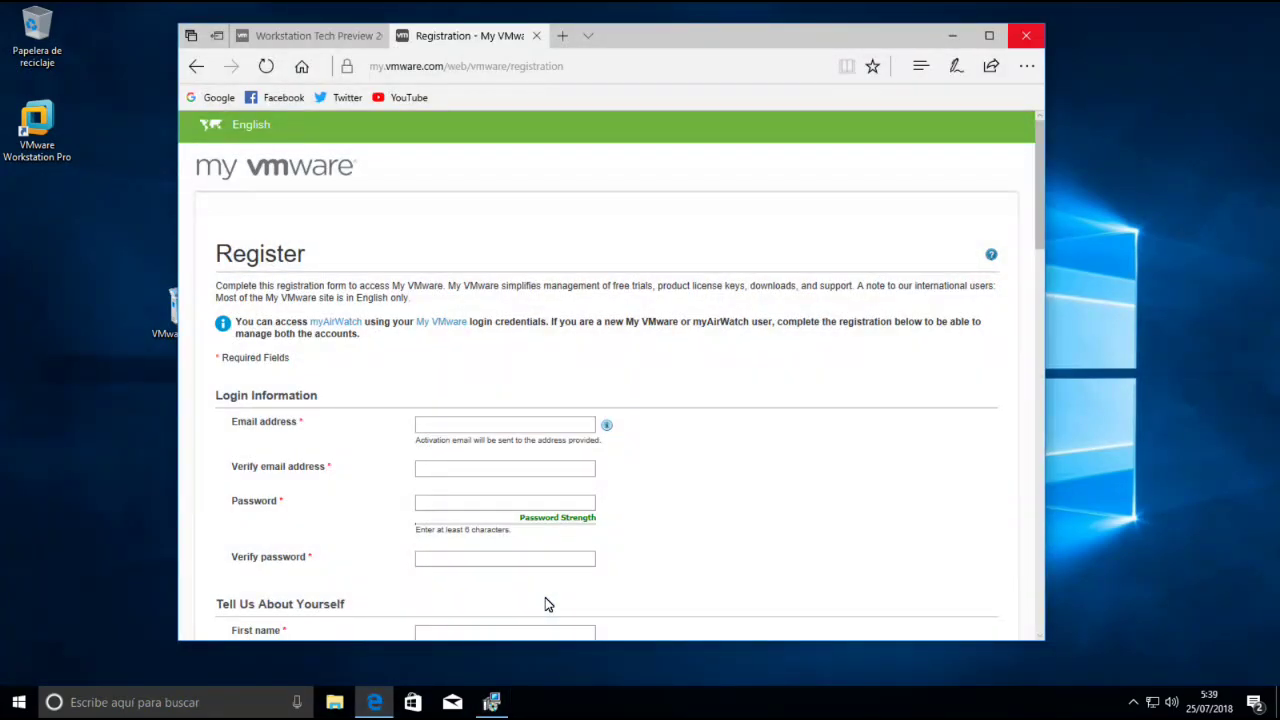
{"action": "left_click", "coordinate": [1026, 36]}
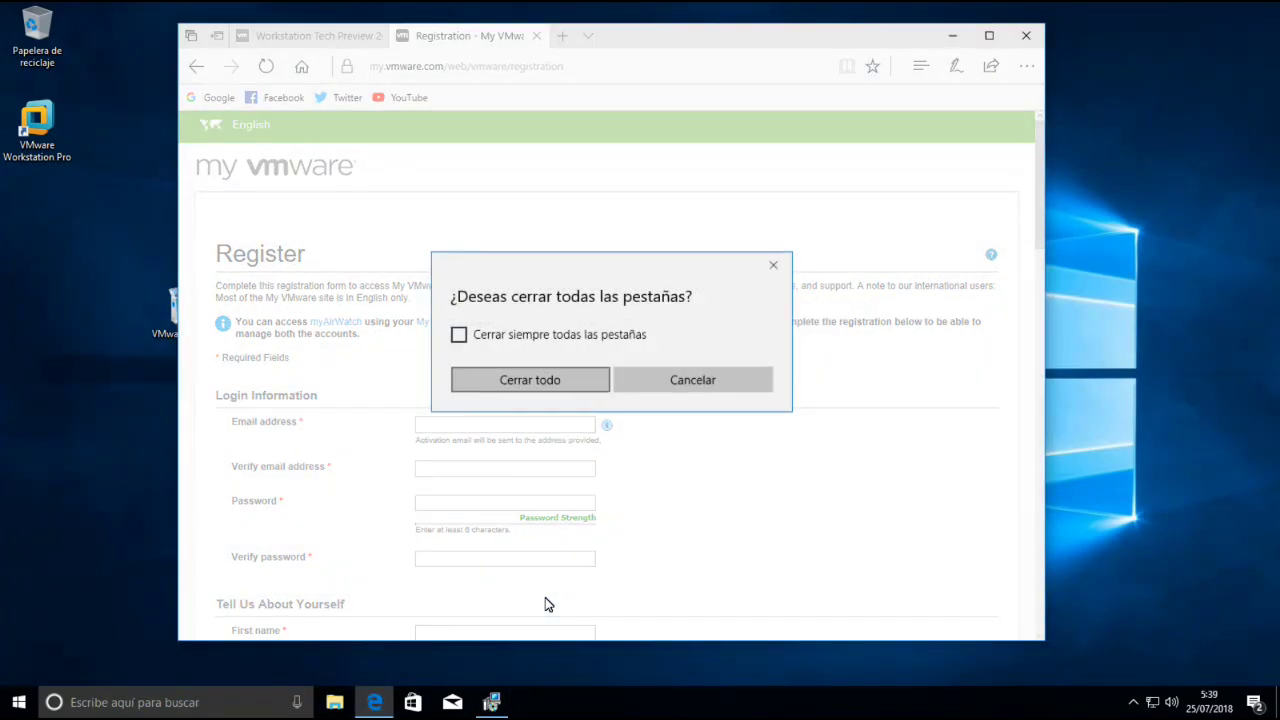
{"action": "left_click", "coordinate": [532, 380]}
{"action": "key", "text": "alt+F4"}
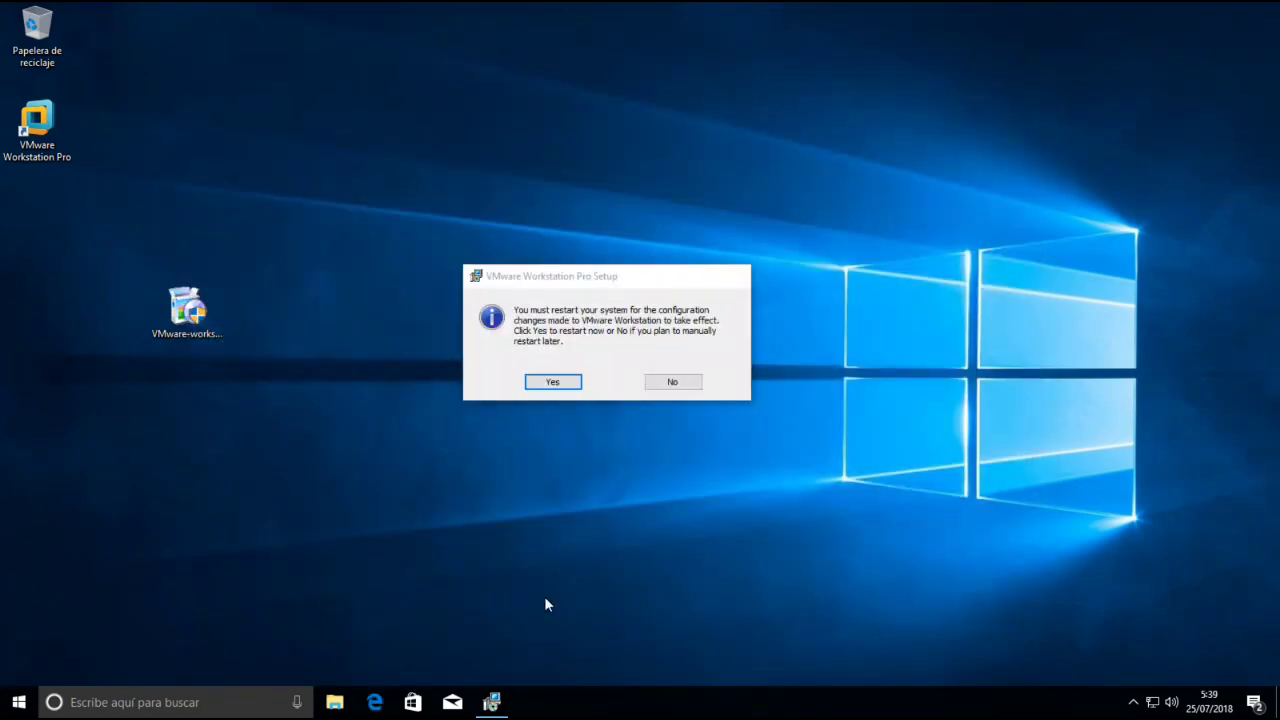
{"action": "key", "text": "Return"}
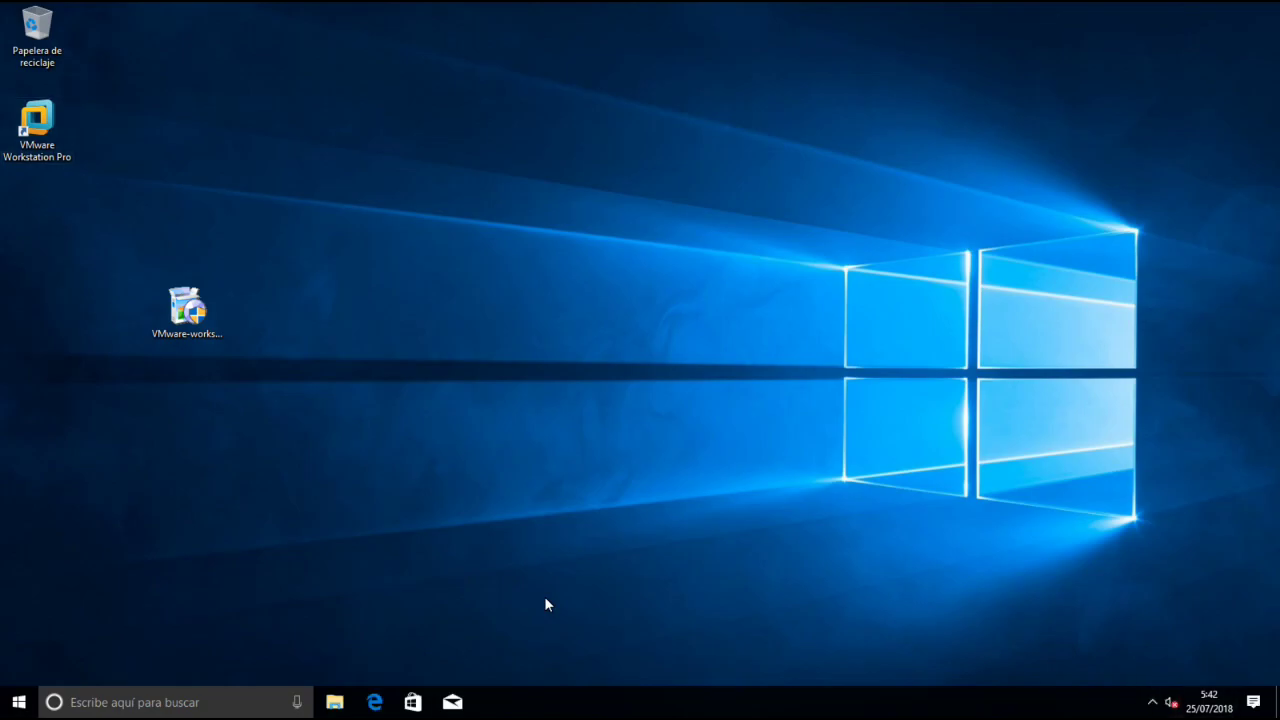
Step: Move the VMware Workstation Pro shortcut to the middle of the desktop and the installer icon below the recycle bin
{"action": "key", "text": "v"}
{"action": "left_click_drag", "start_coordinate": [37, 123], "coordinate": [581, 307]}
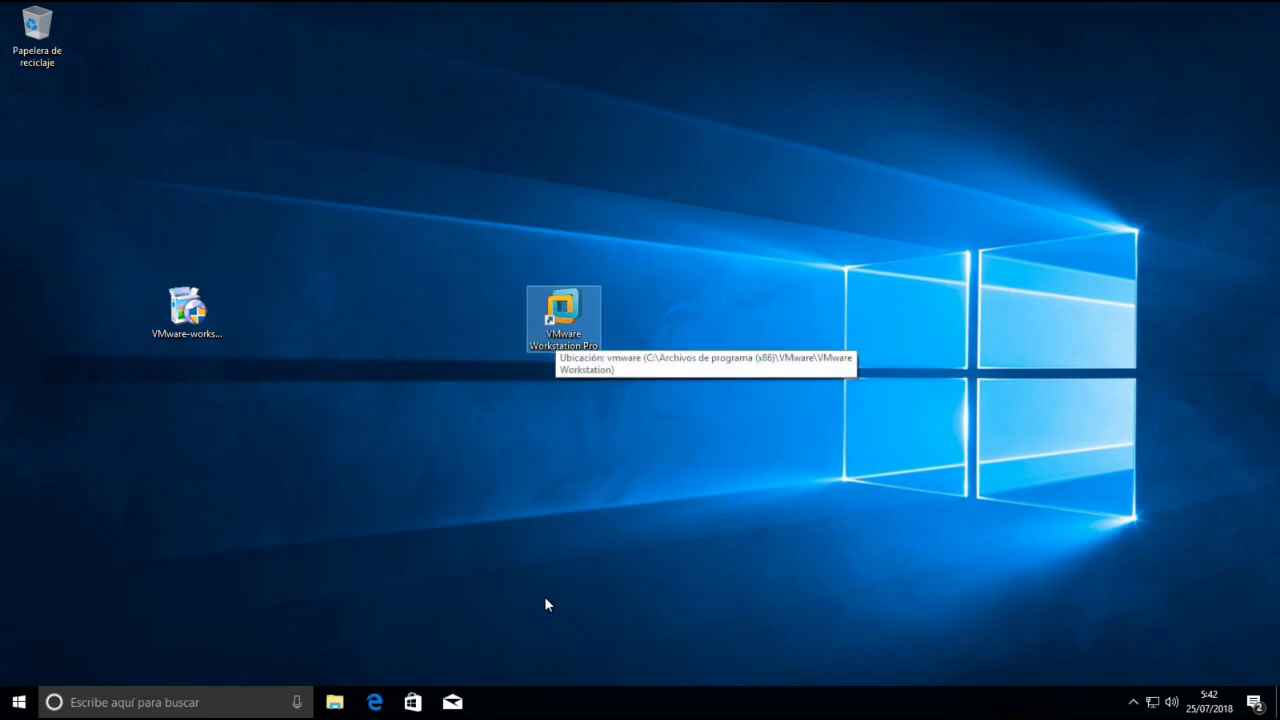
{"action": "left_click_drag", "start_coordinate": [187, 306], "coordinate": [42, 124]}
{"action": "left_click_drag", "start_coordinate": [563, 306], "coordinate": [637, 310]}
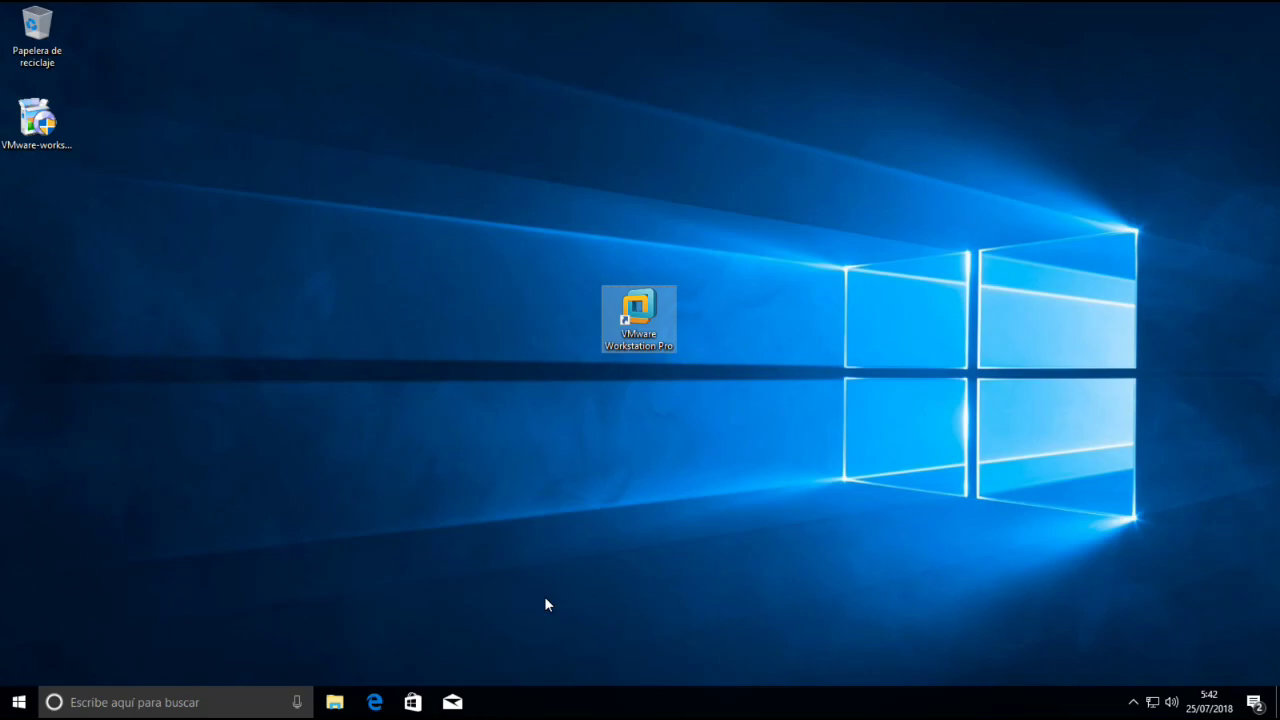
Step: Launch VMware Workstation Pro and dismiss the prompt asking which application should open the link
{"action": "left_click", "coordinate": [547, 604]}
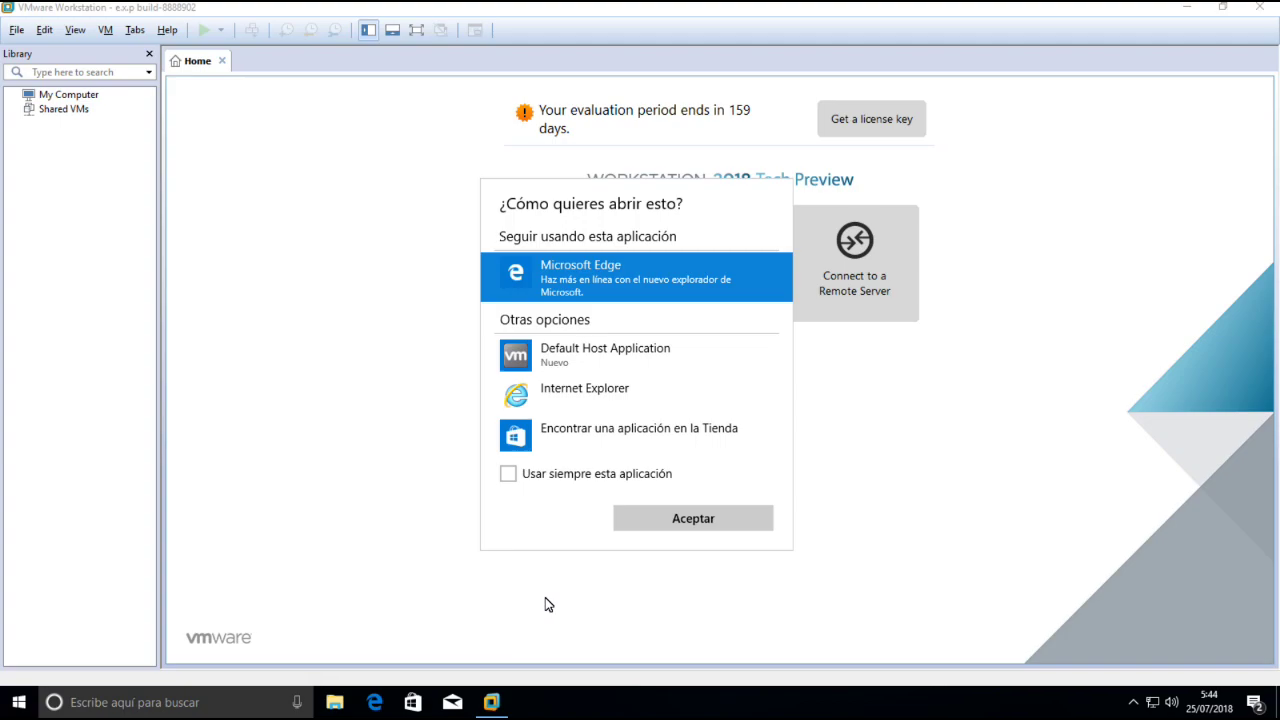
{"action": "left_click", "coordinate": [548, 604]}
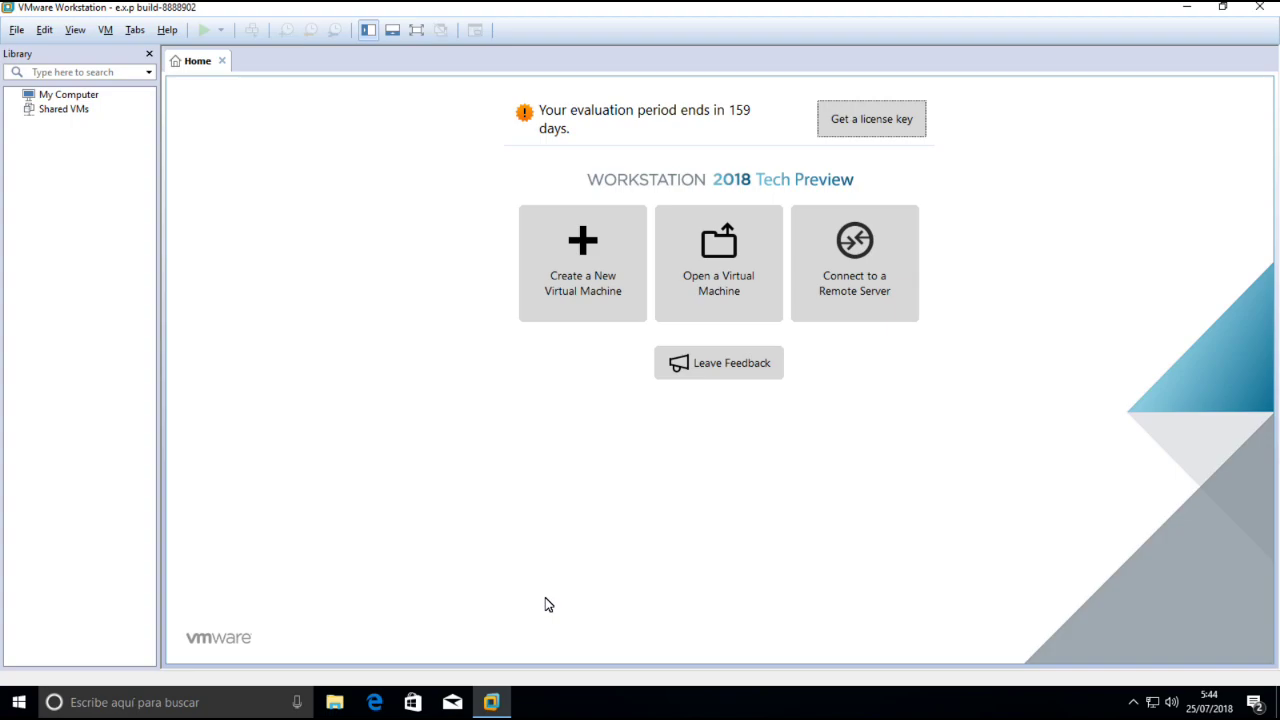
{"action": "left_click", "coordinate": [583, 264]}
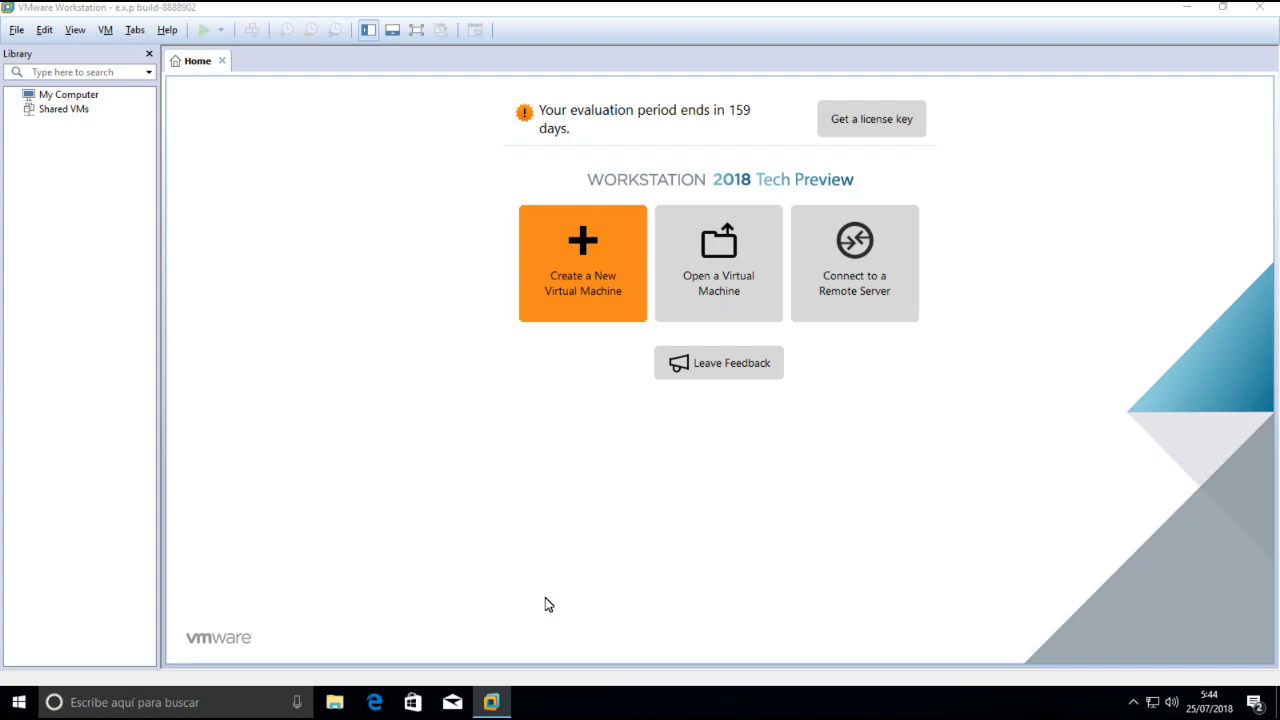
{"action": "key", "text": "ctrl+n"}
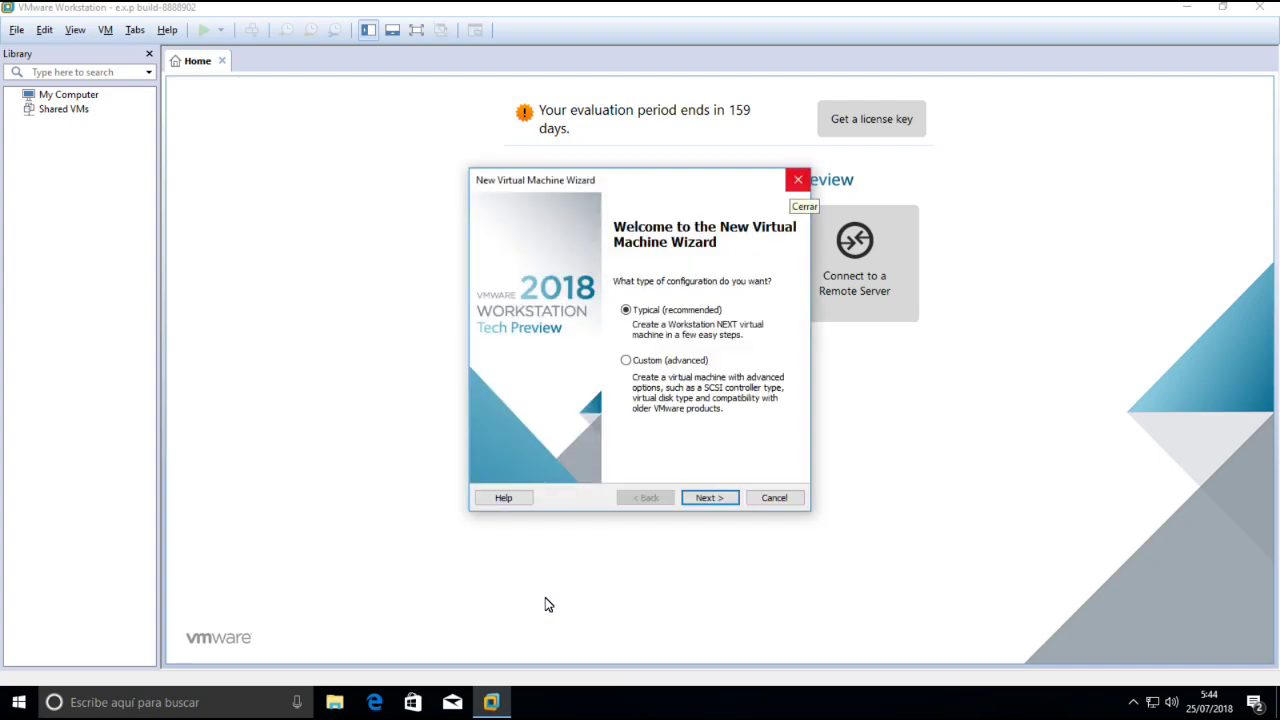
{"action": "key", "text": "Escape"}
Step: Start creating a new virtual machine with the Custom (advanced) configuration and continue to hardware compatibility
{"action": "key", "text": "Return"}
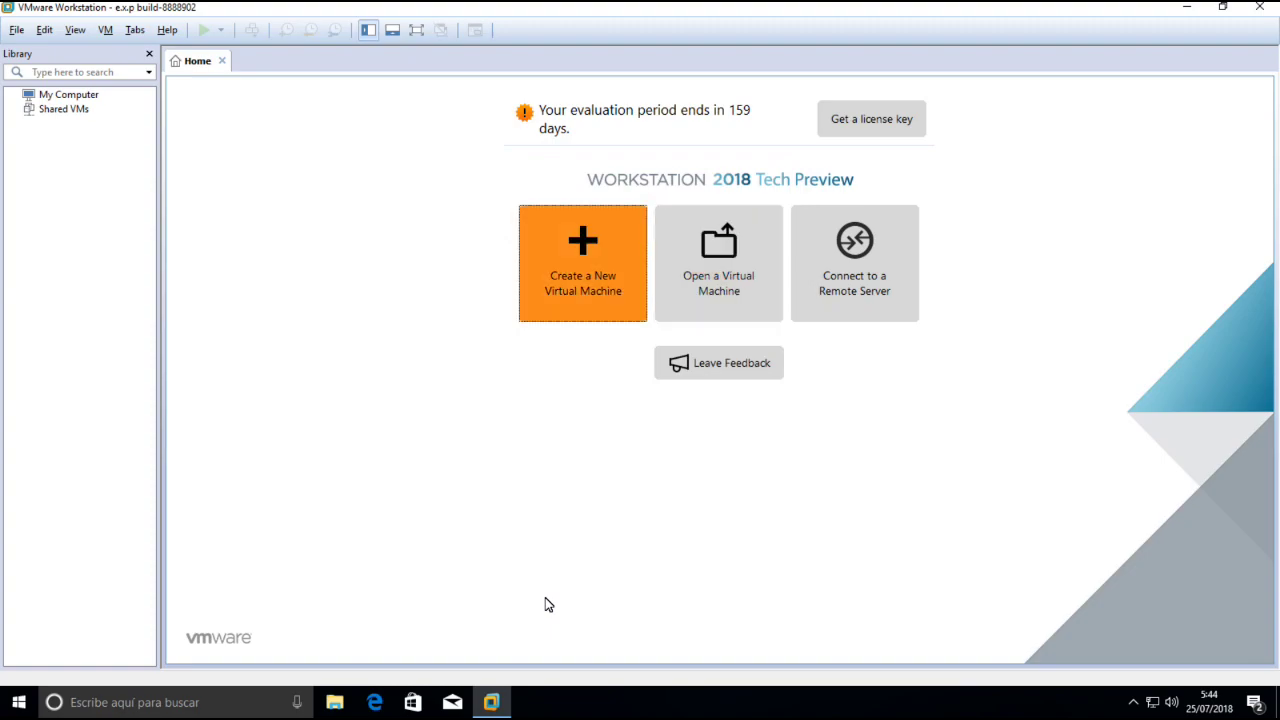
{"action": "key", "text": "Down"}
{"action": "key", "text": "Return"}
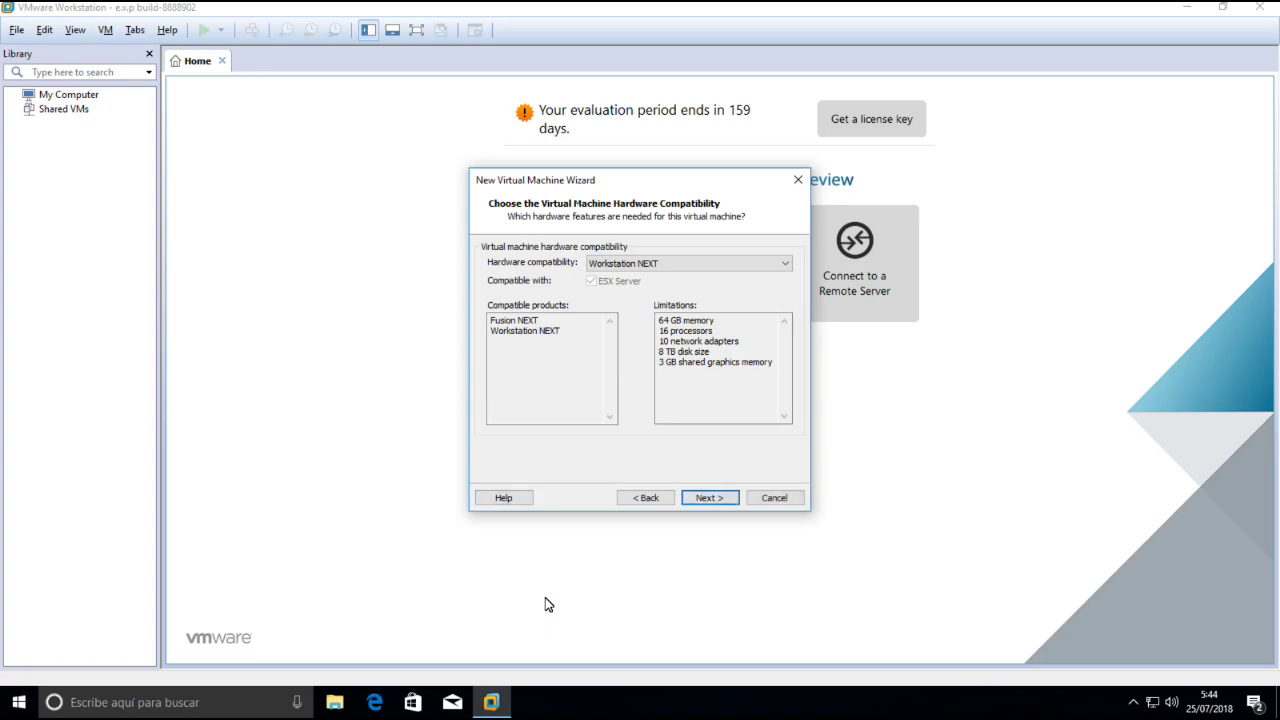
Step: Go through the hardware compatibility versions and select ESXi 6.5 for the new virtual machine
{"action": "key", "text": "Tab"}
{"action": "key", "text": "alt+Down"}
{"action": "key", "text": "Down"}
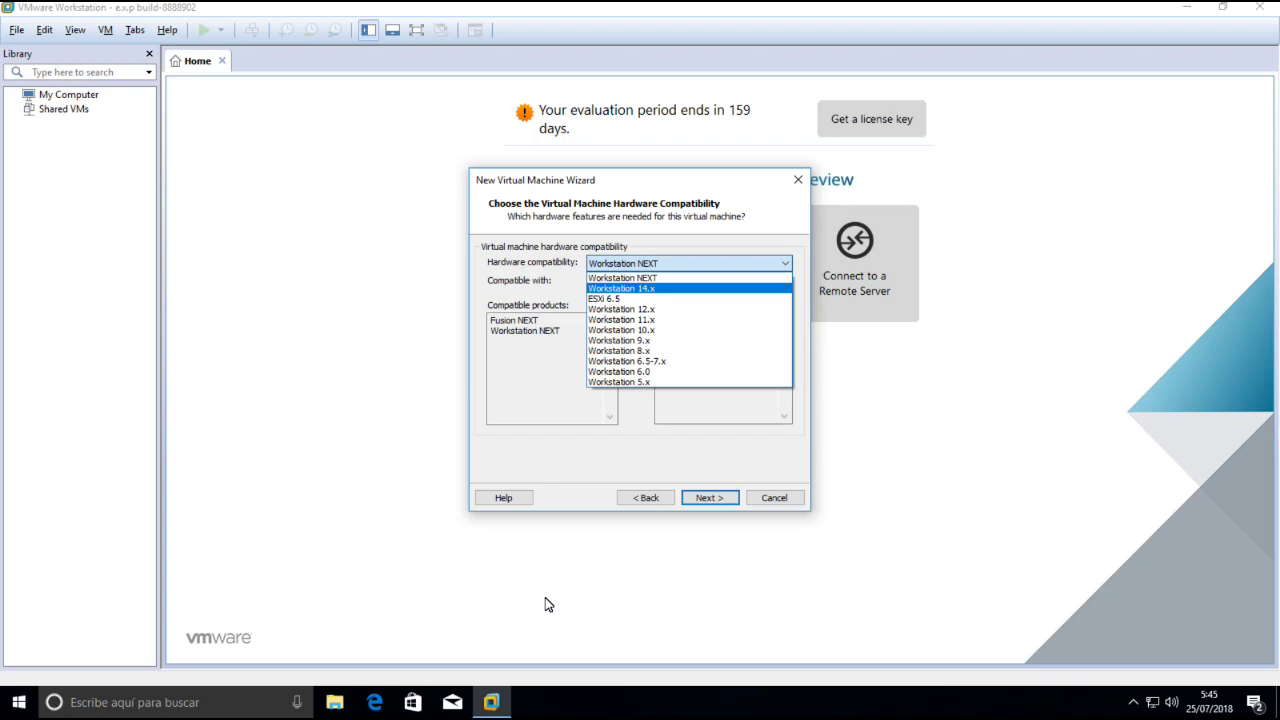
{"action": "key", "text": "Down"}
{"action": "key", "text": "Down"}
{"action": "key", "text": "Down"}
{"action": "key", "text": "Down"}
{"action": "key", "text": "Down"}
{"action": "key", "text": "Down"}
{"action": "key", "text": "Down"}
{"action": "key", "text": "Up"}
{"action": "key", "text": "Up"}
{"action": "key", "text": "Up"}
{"action": "key", "text": "Up"}
{"action": "key", "text": "Up"}
{"action": "key", "text": "Up"}
{"action": "key", "text": "Up"}
{"action": "key", "text": "Down"}
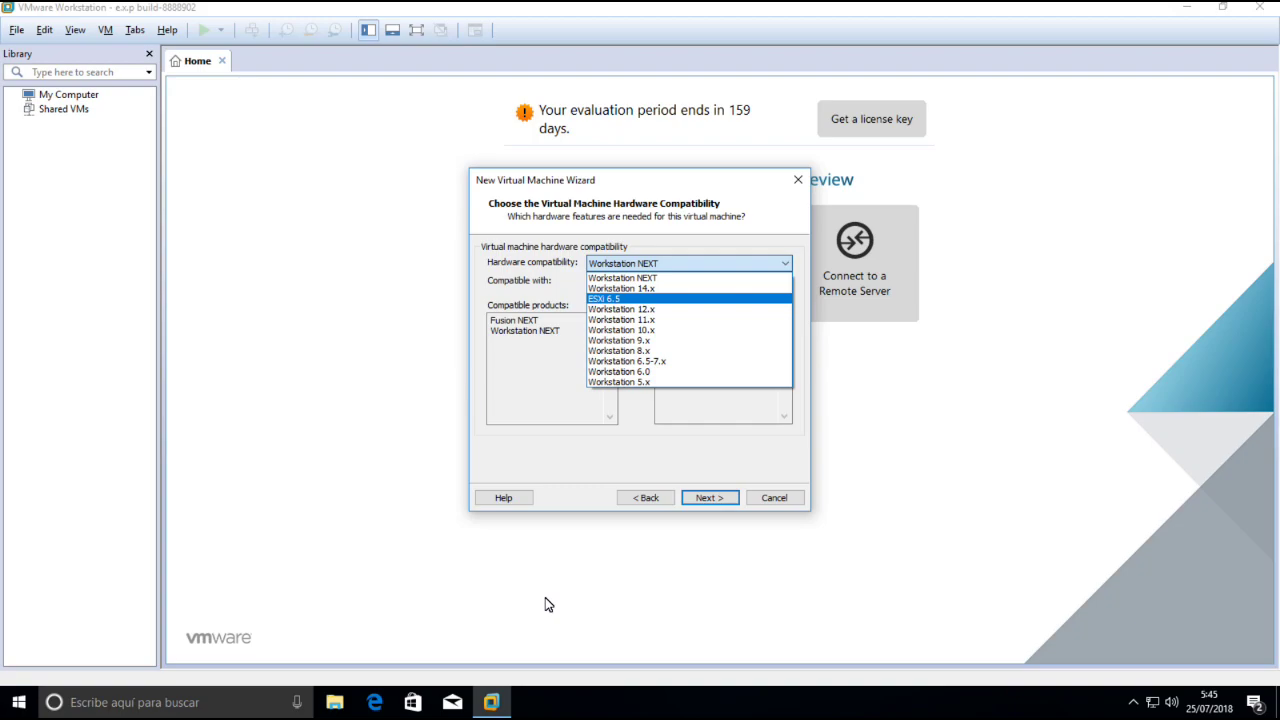
{"action": "key", "text": "Return"}
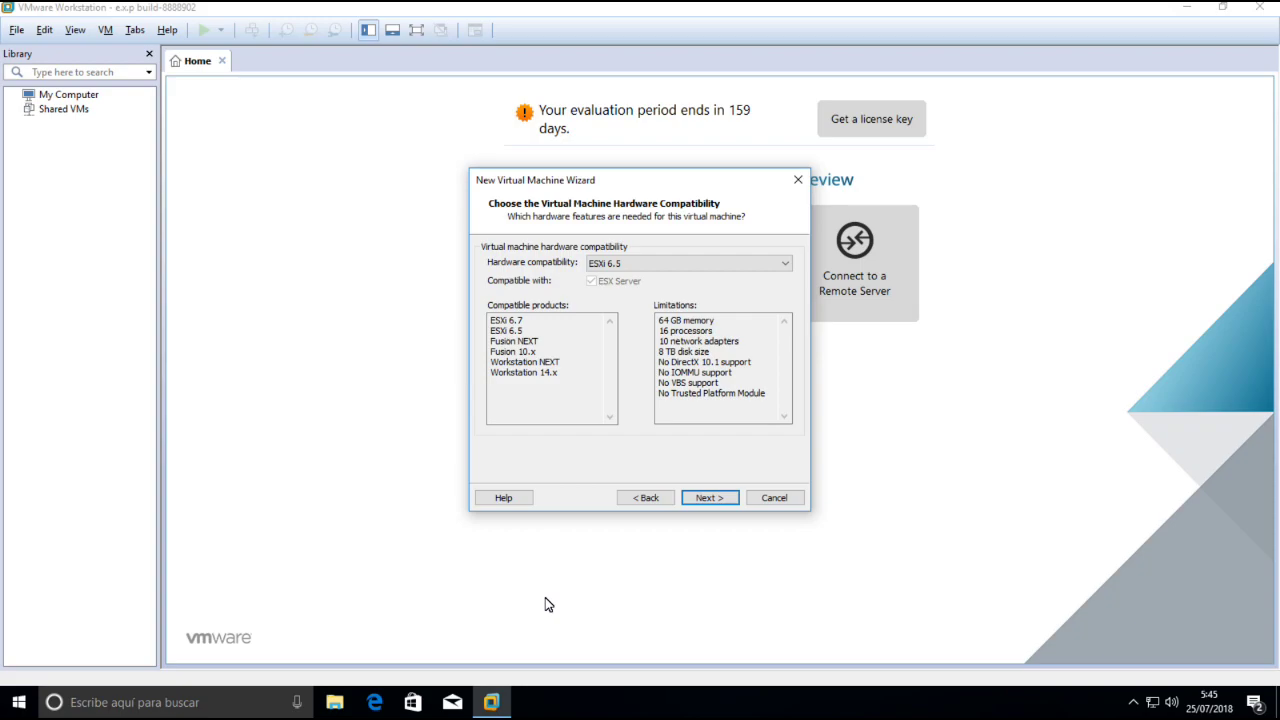
Step: Set the virtual machine's hardware compatibility back to Workstation NEXT
{"action": "key", "text": "alt+Down"}
{"action": "key", "text": "Up"}
{"action": "key", "text": "Up"}
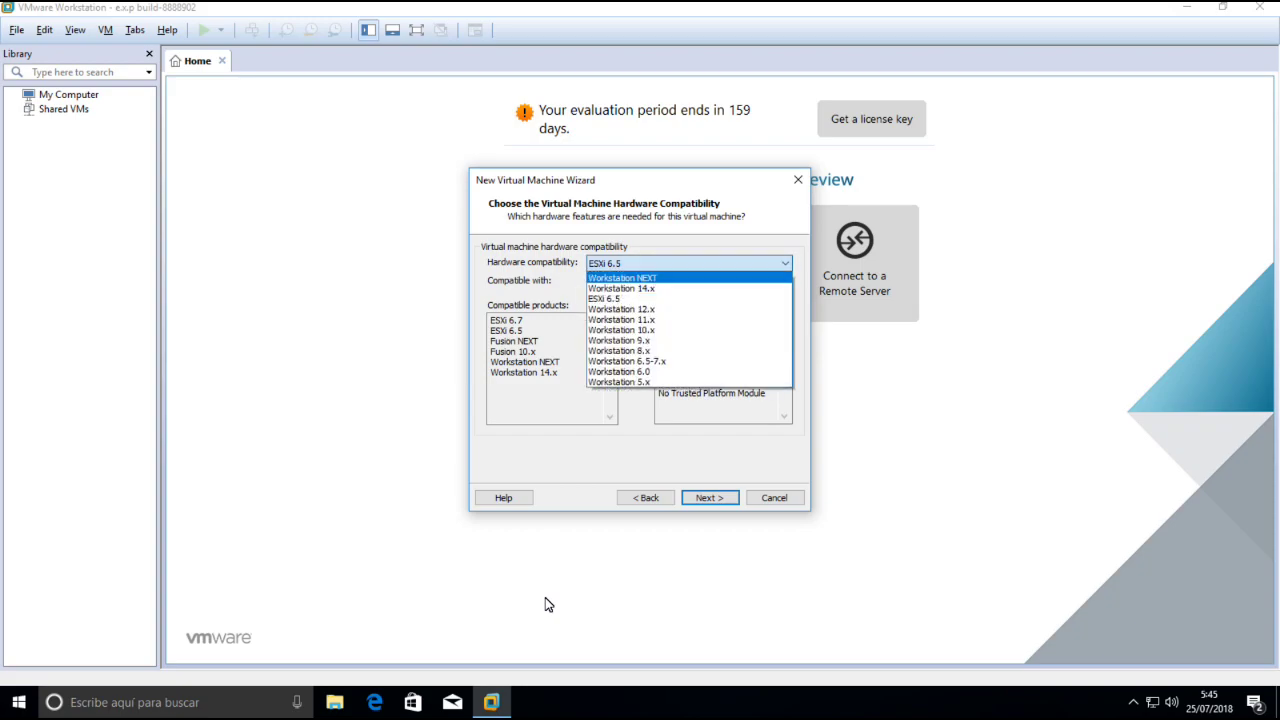
{"action": "key", "text": "Down"}
{"action": "key", "text": "Up"}
{"action": "key", "text": "Return"}
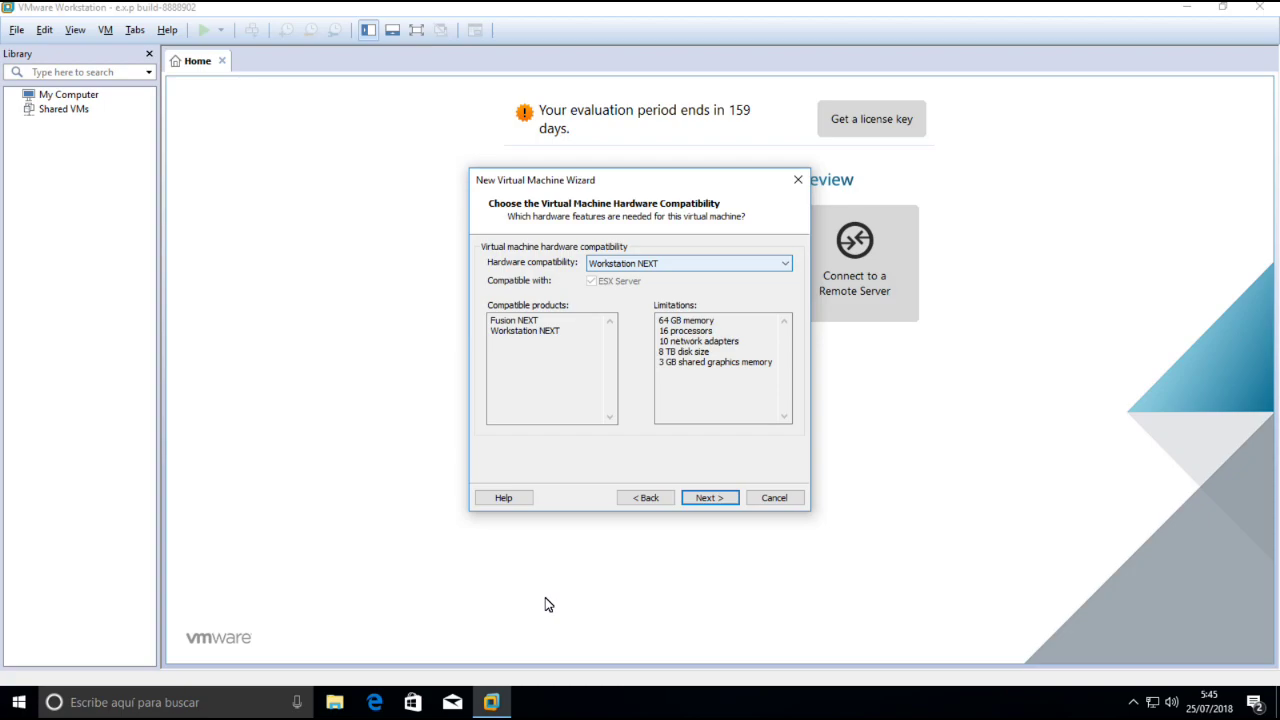
Step: Set the hardware compatibility to Workstation 14.x and examine its listed limitations, including DirectX 10.1 support
{"action": "key", "text": "alt+Down"}
{"action": "key", "text": "Down"}
{"action": "key", "text": "Return"}
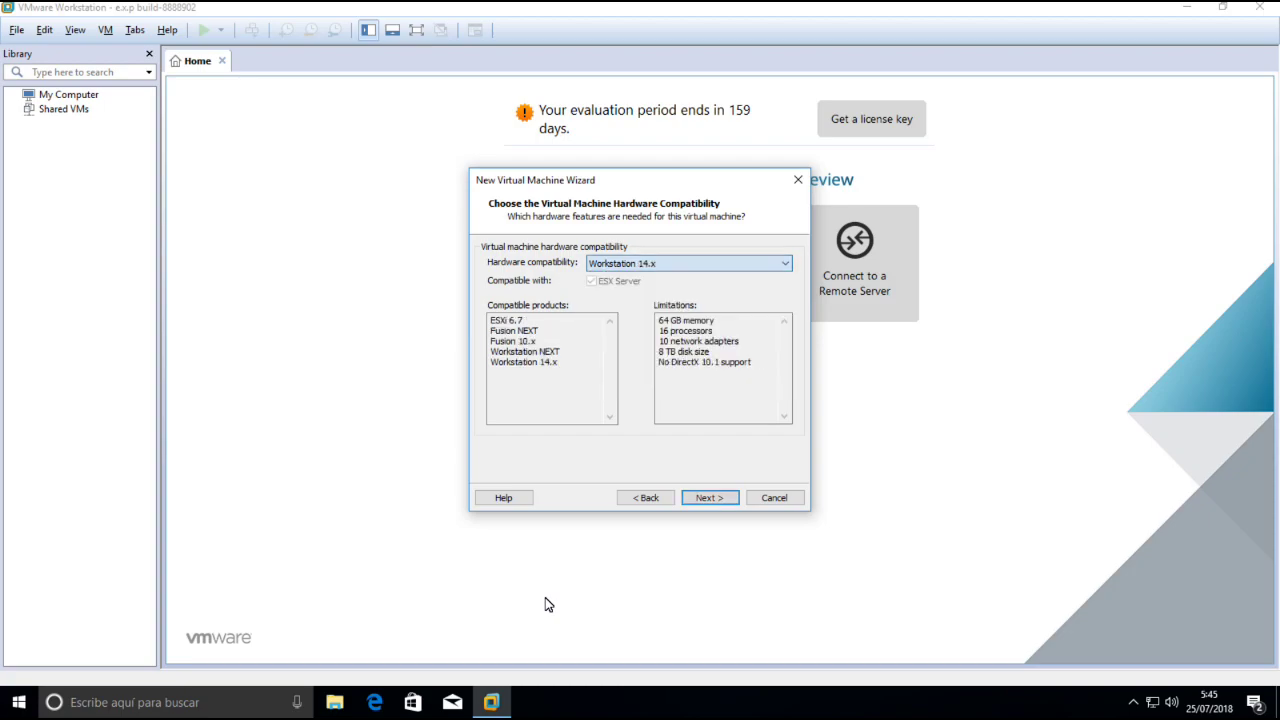
{"action": "key", "text": "Tab"}
{"action": "left_click_drag", "start_coordinate": [752, 362], "coordinate": [658, 362]}
{"action": "left_click", "coordinate": [707, 362]}
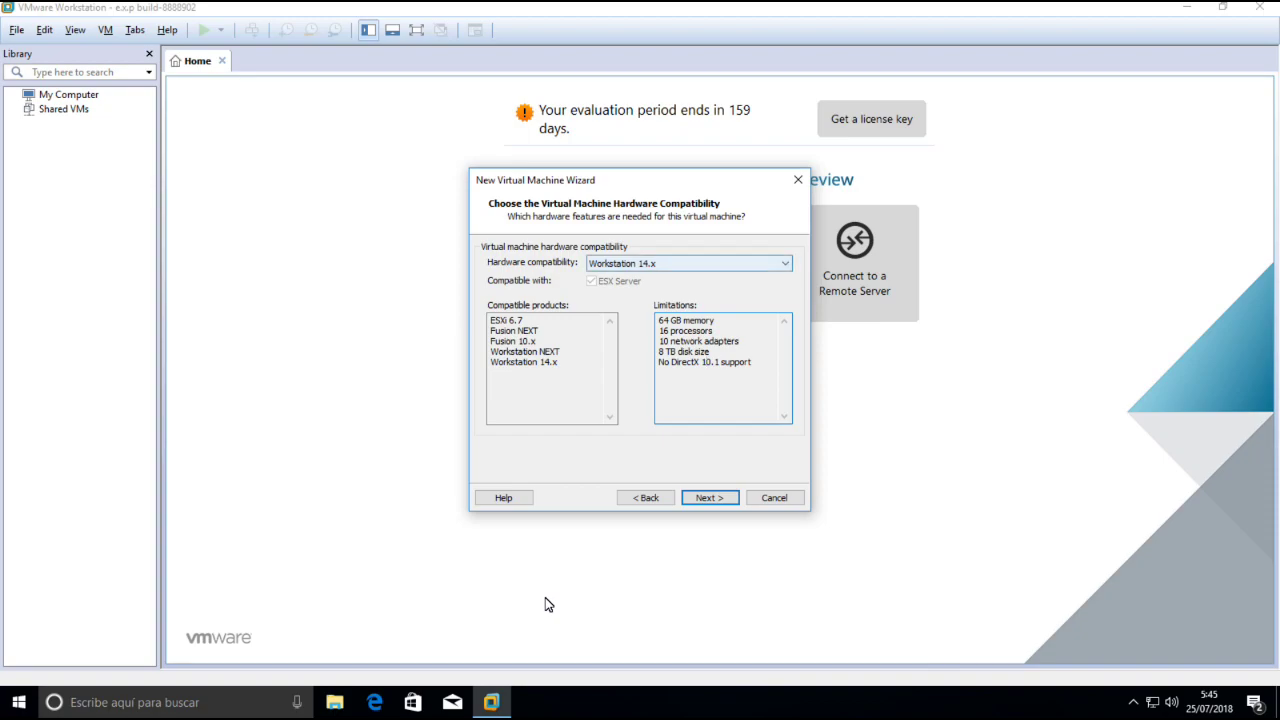
Step: Switch the hardware compatibility to Workstation NEXT and examine its compatible products and limitations, including shared graphics memory
{"action": "left_click", "coordinate": [722, 264]}
{"action": "key", "text": "Up"}
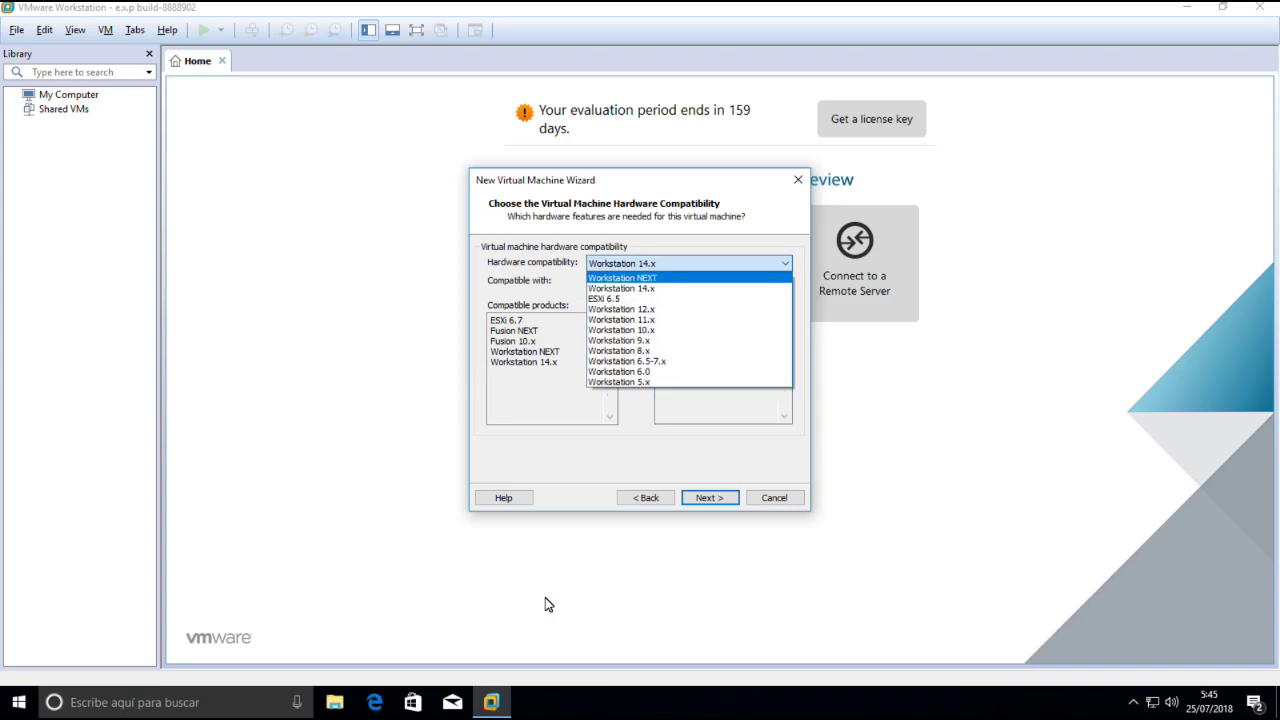
{"action": "key", "text": "Return"}
{"action": "key", "text": "Tab"}
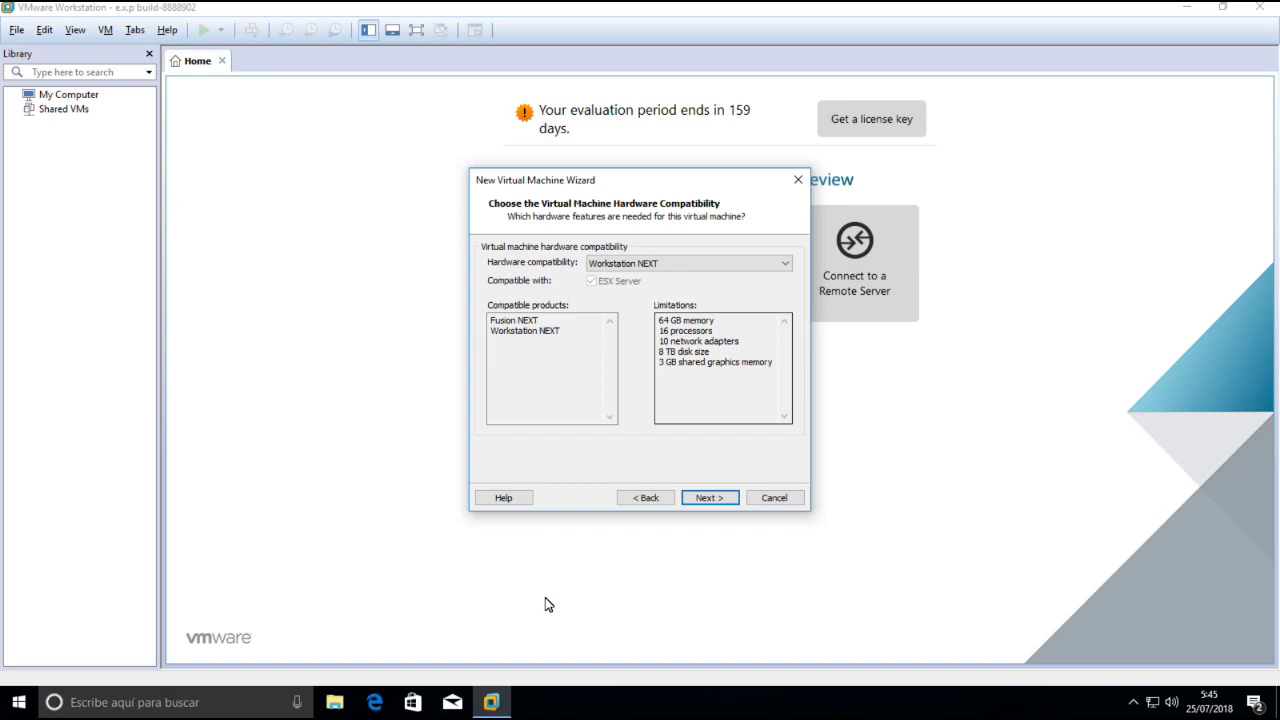
{"action": "key", "text": "shift+Tab"}
{"action": "key", "text": "shift+Tab"}
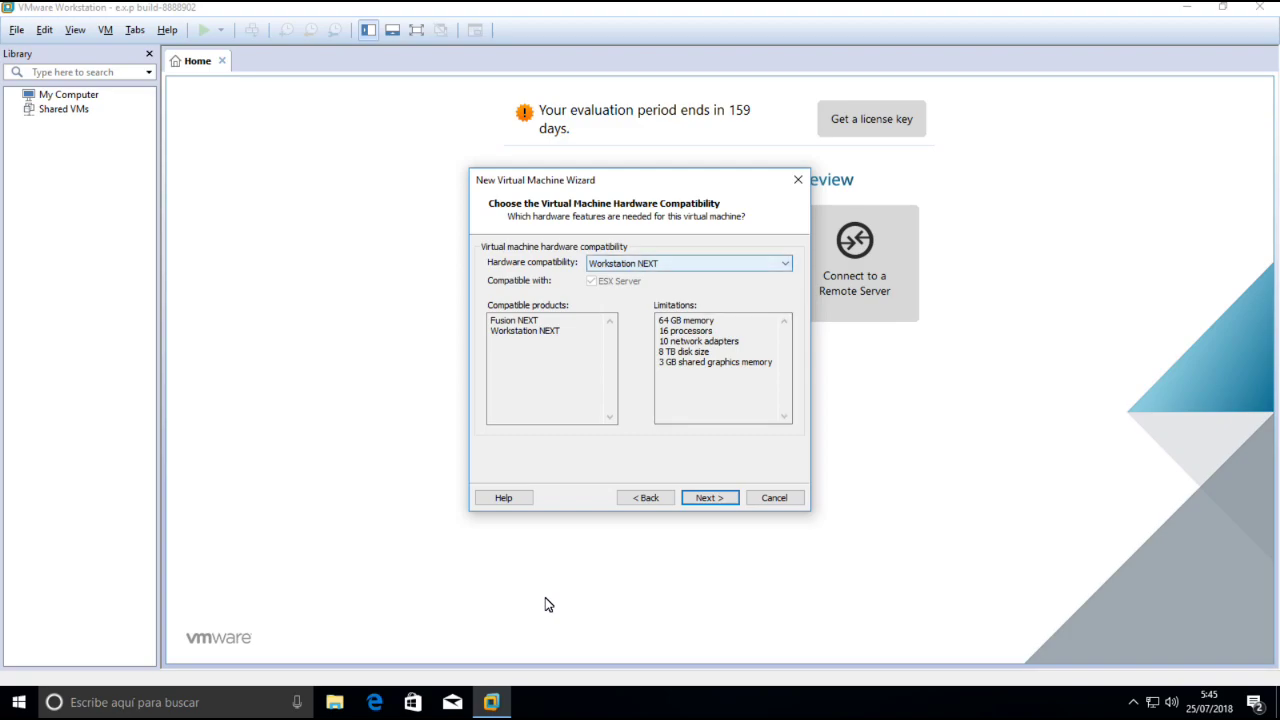
Step: Return the hardware compatibility to Workstation 14.x to compare its limitations, and review the list of older versions without choosing another
{"action": "key", "text": "alt+Down"}
{"action": "key", "text": "Down"}
{"action": "key", "text": "Return"}
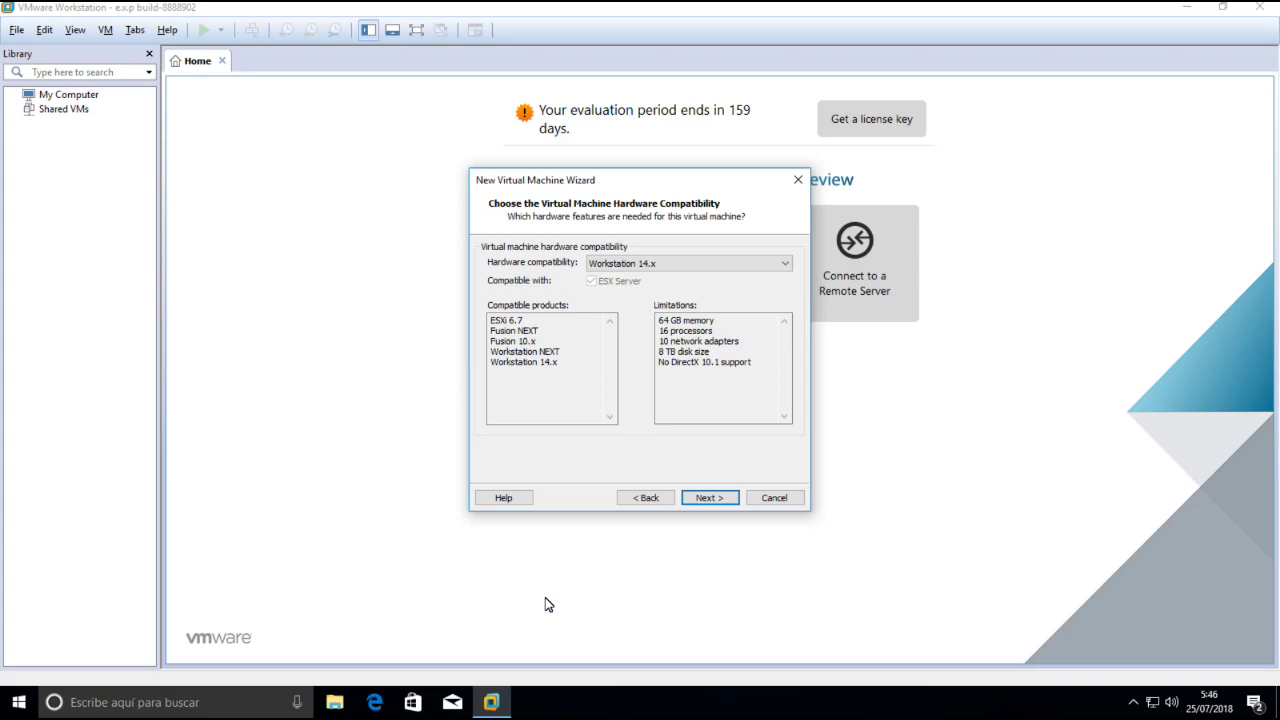
{"action": "key", "text": "alt+Down"}
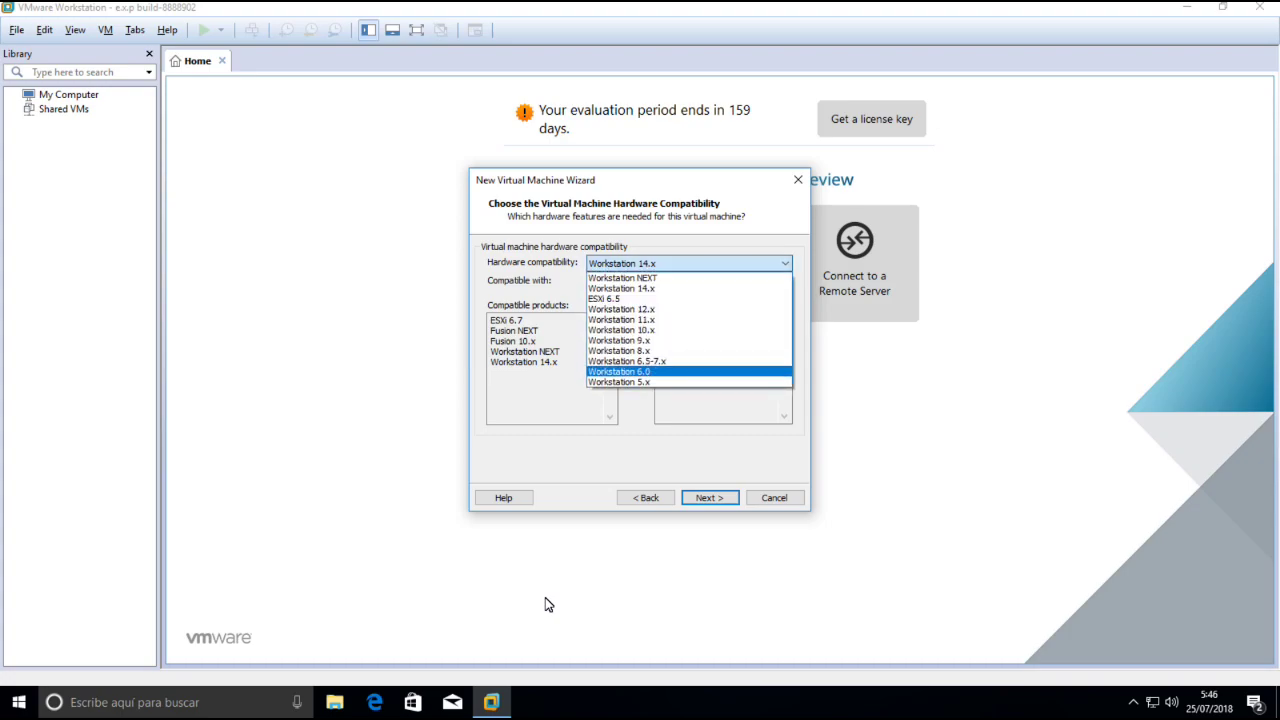
{"action": "key", "text": "Escape"}
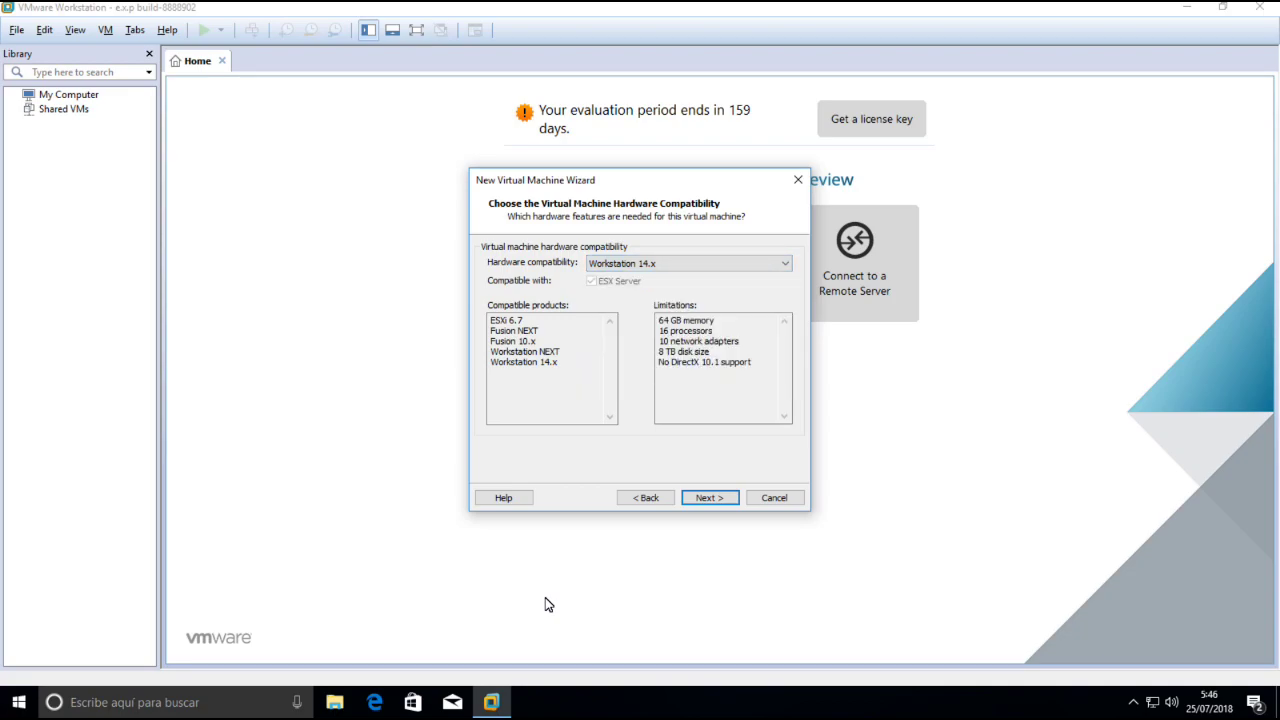
{"action": "key", "text": "Tab"}
{"action": "key", "text": "Tab"}
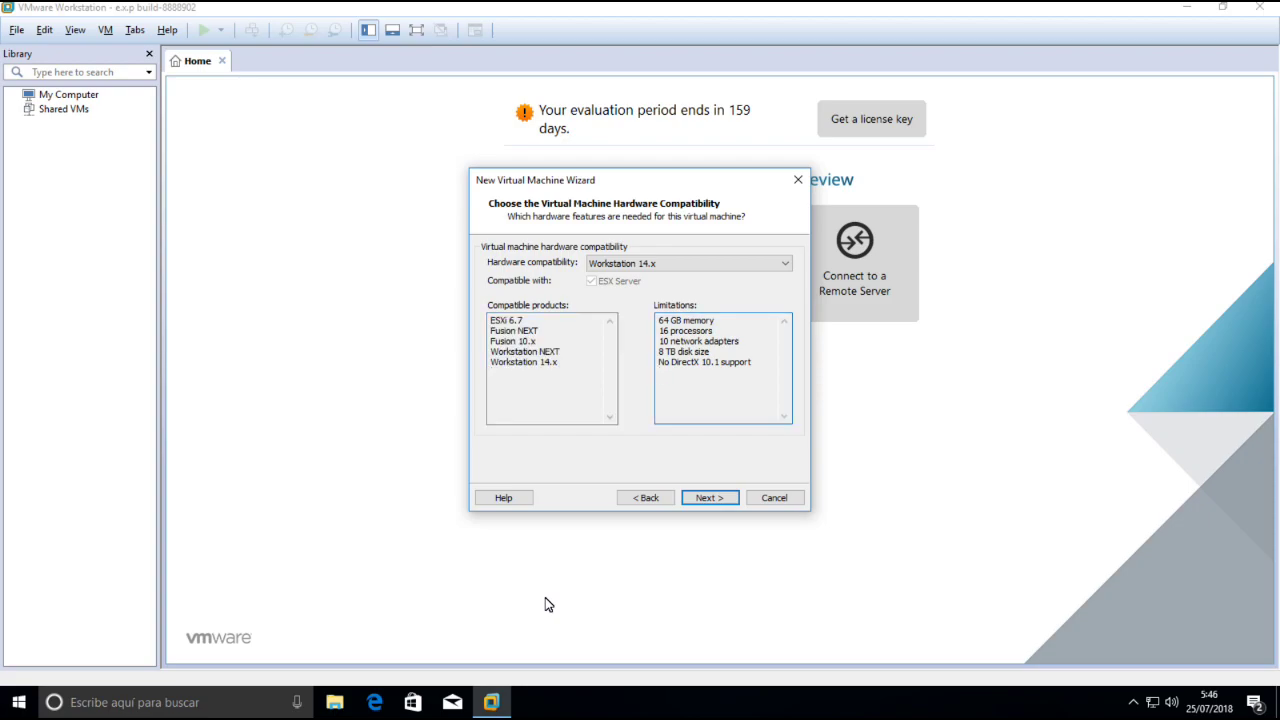
{"action": "key", "text": "shift+Tab"}
{"action": "key", "text": "shift+Tab"}
{"action": "key", "text": "alt+Down"}
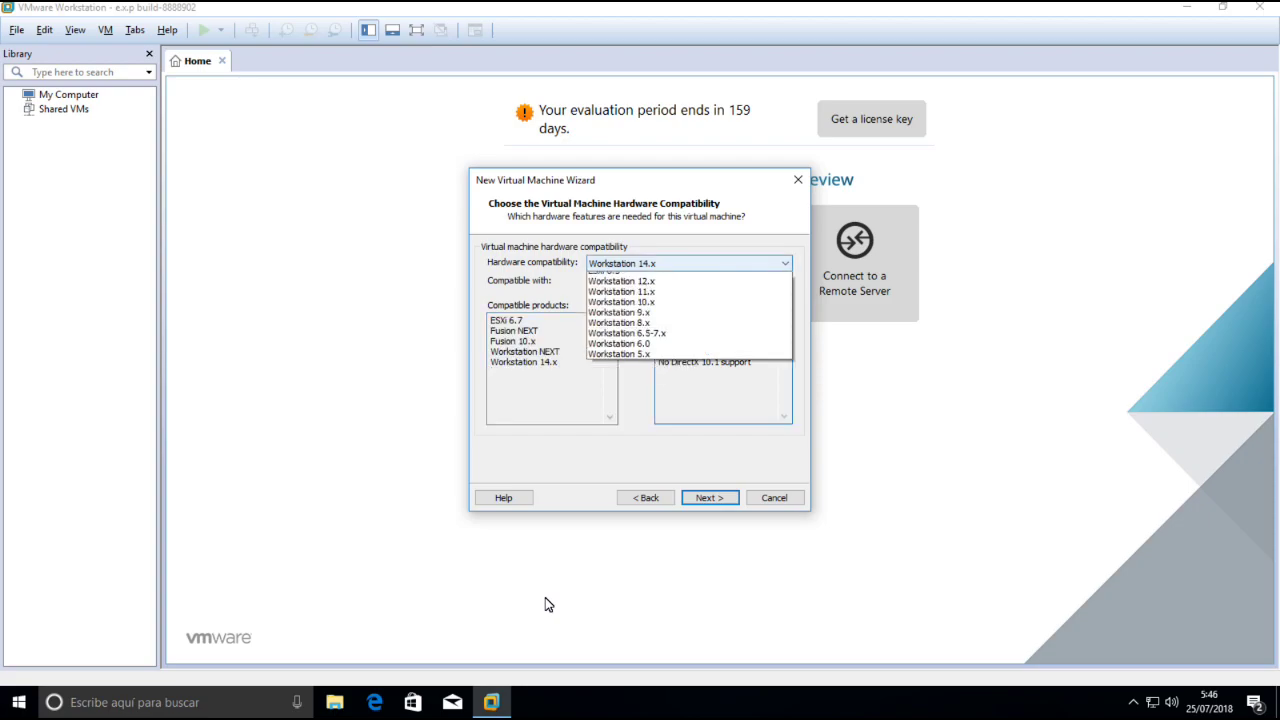
{"action": "key", "text": "Escape"}
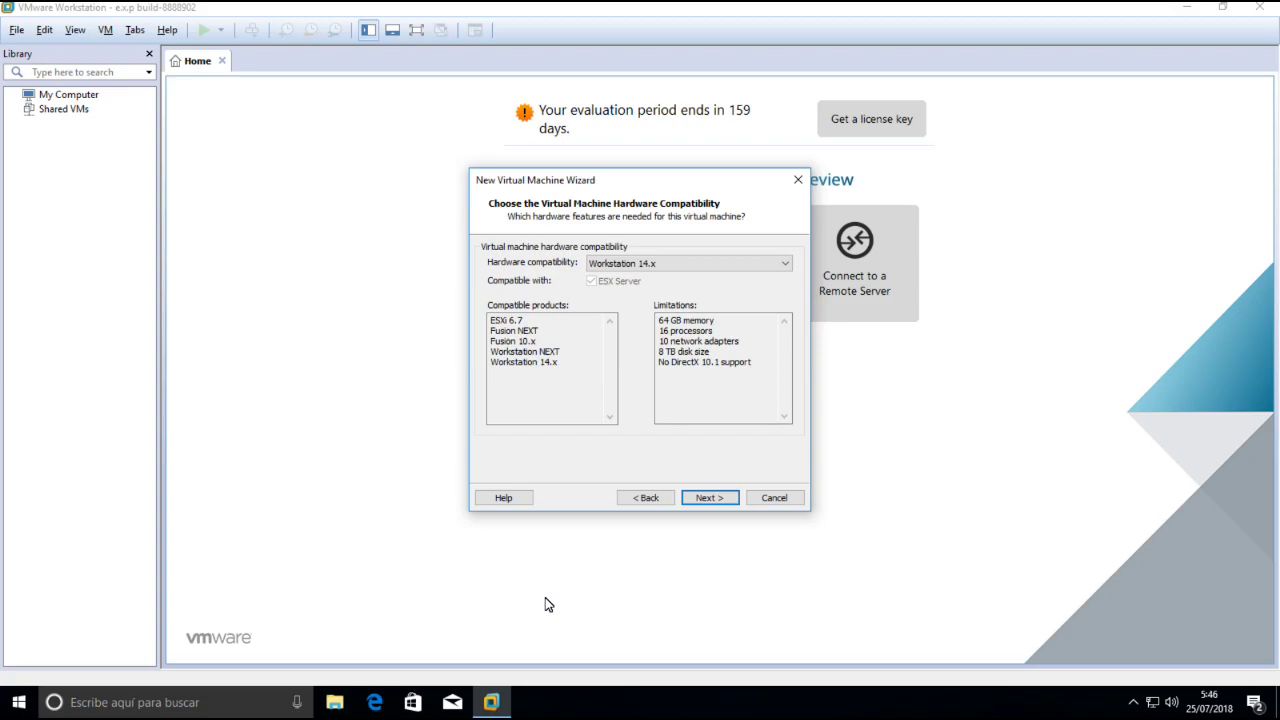
Step: Cancel the new virtual machine wizard and close VMware Workstation to return to the desktop
{"action": "key", "text": "alt+b"}
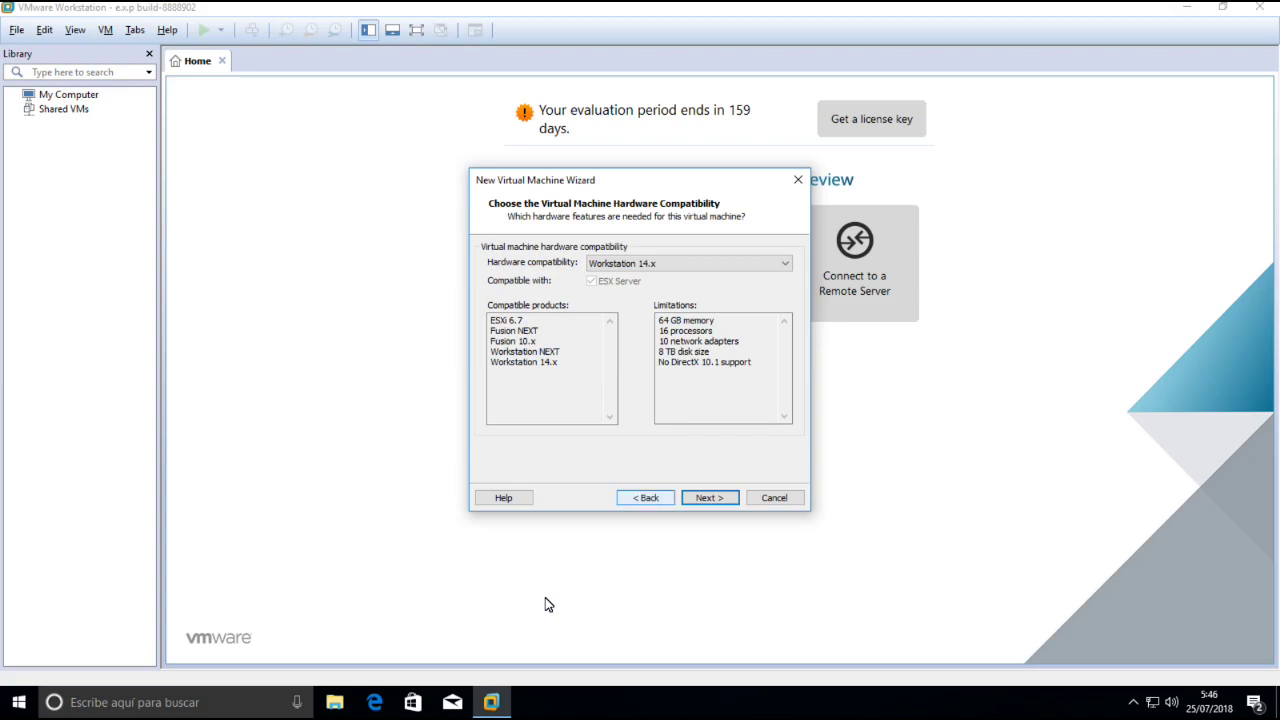
{"action": "key", "text": "Escape"}
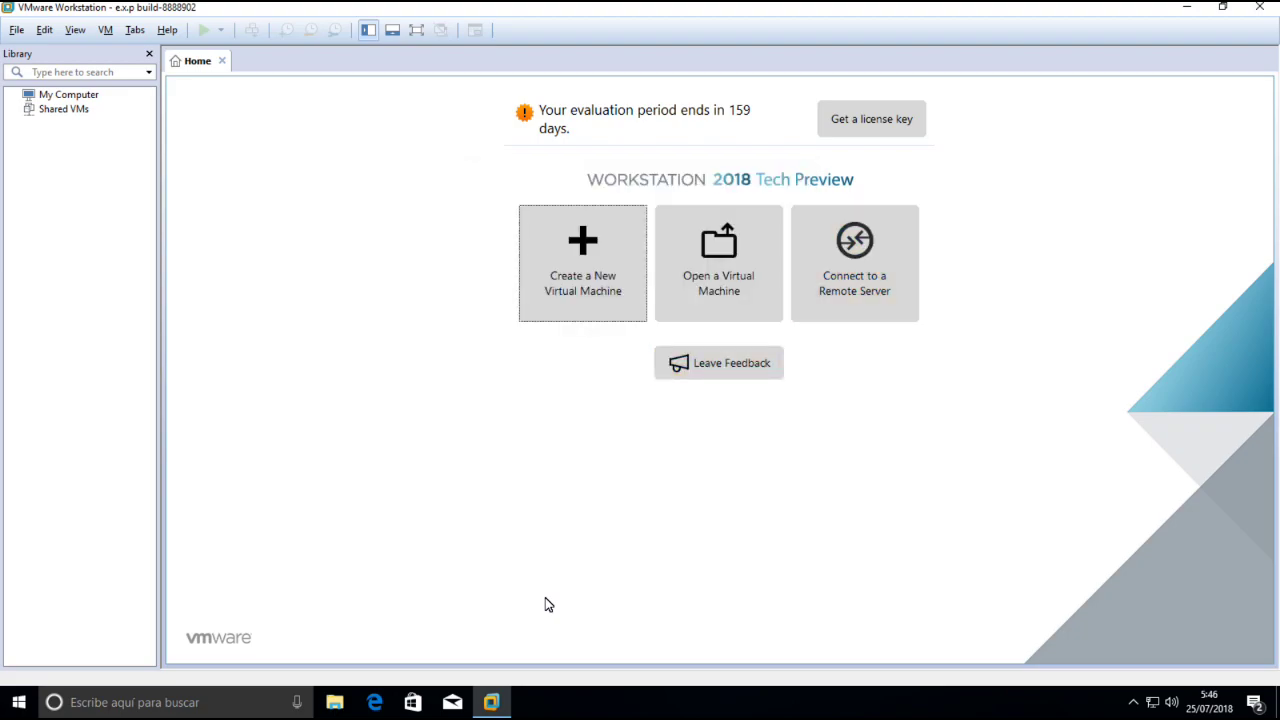
{"action": "left_click", "coordinate": [1260, 7]}
{"action": "right_click", "coordinate": [432, 206]}
{"action": "left_click", "coordinate": [481, 253]}
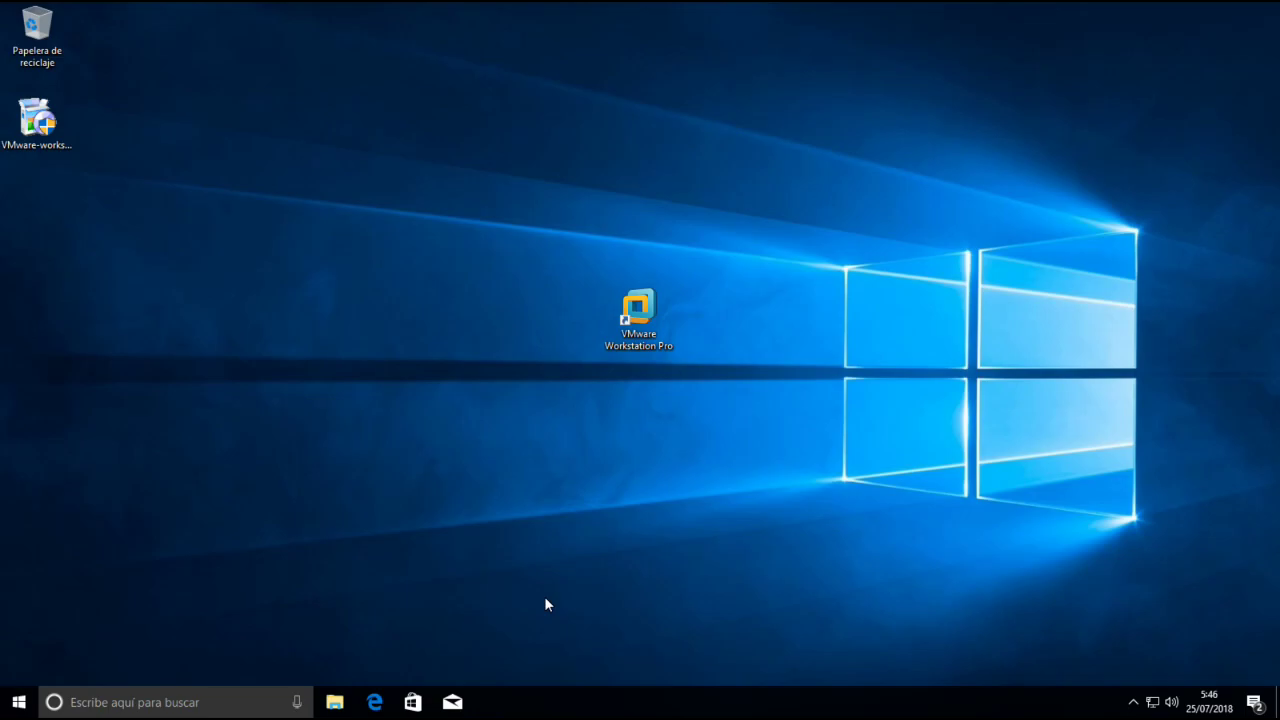
Step: Move the VMware Workstation Pro desktop shortcut directly below the VMware installer icon and deselect it
{"action": "double_click", "coordinate": [638, 318]}
{"action": "left_click_drag", "start_coordinate": [638, 318], "coordinate": [28, 208]}
{"action": "left_click", "coordinate": [545, 604]}
{"action": "mouse_move", "coordinate": [638, 318]}
{"action": "left_mouse_down"}
{"action": "mouse_move", "coordinate": [175, 318]}
{"action": "mouse_move", "coordinate": [14, 190]}
{"action": "mouse_move", "coordinate": [37, 300]}
{"action": "left_mouse_up"}
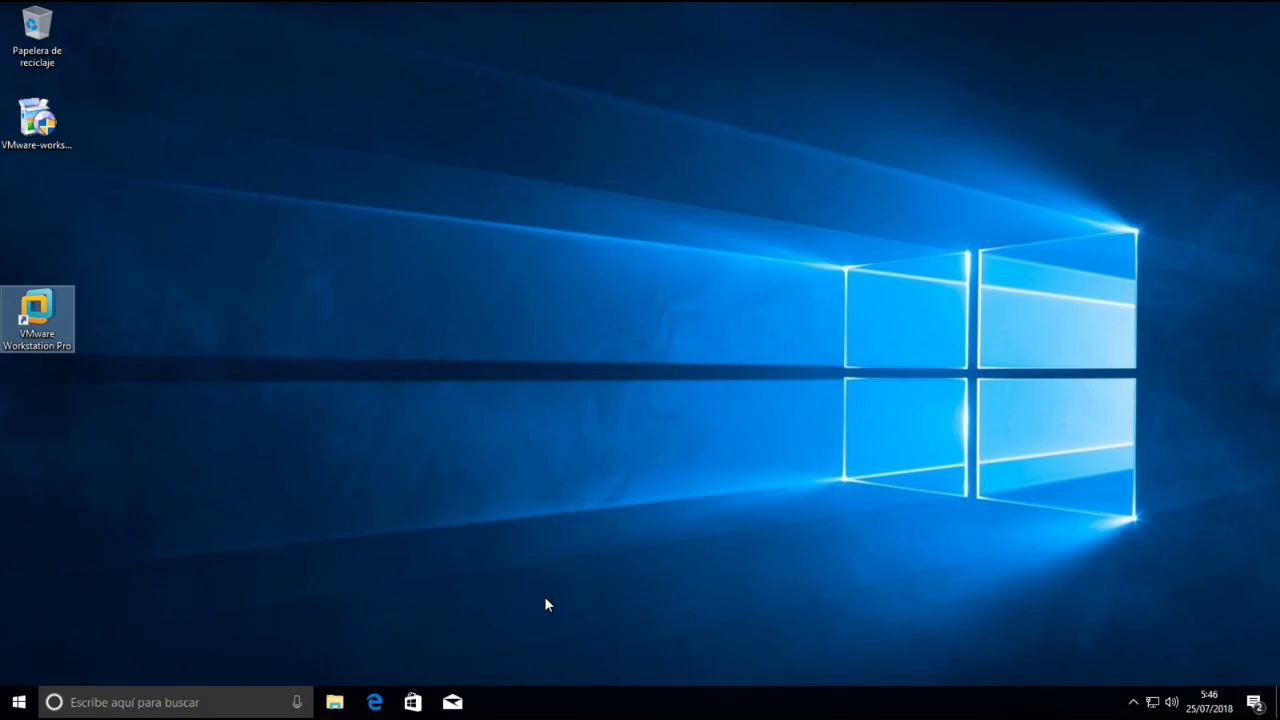
{"action": "left_click_drag", "start_coordinate": [37, 310], "coordinate": [36, 200]}
{"action": "left_click", "coordinate": [545, 604]}
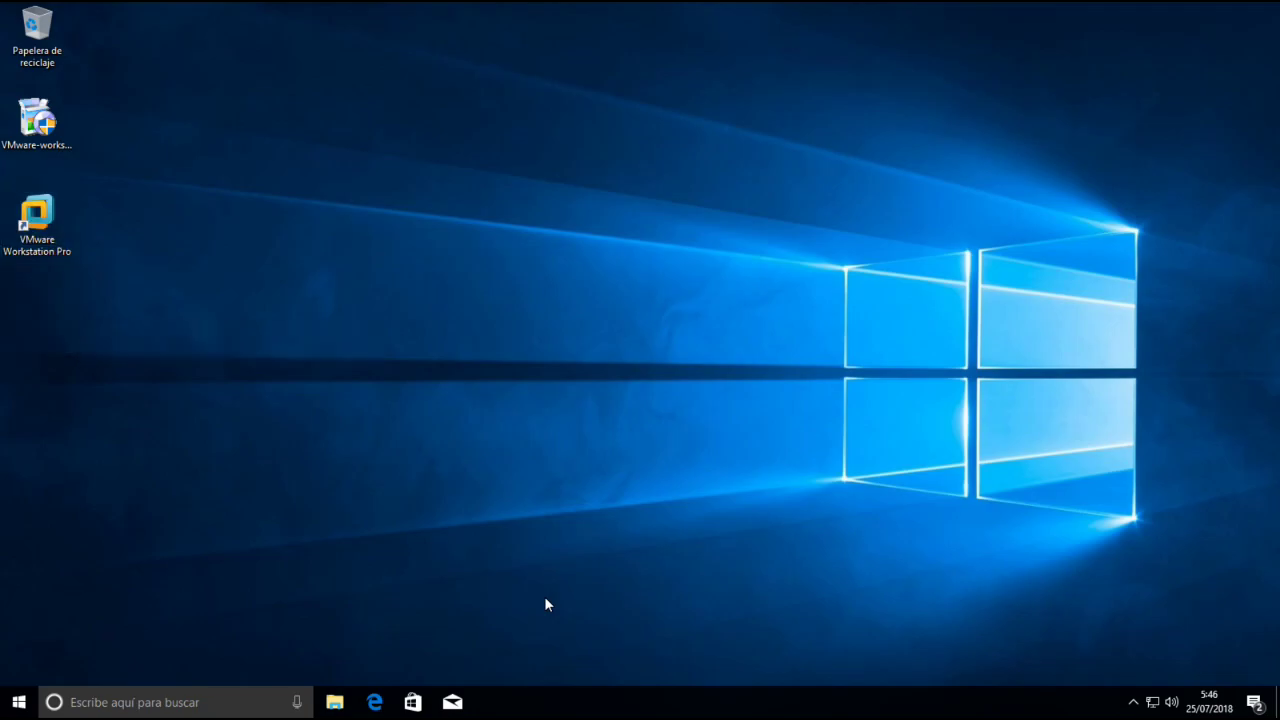